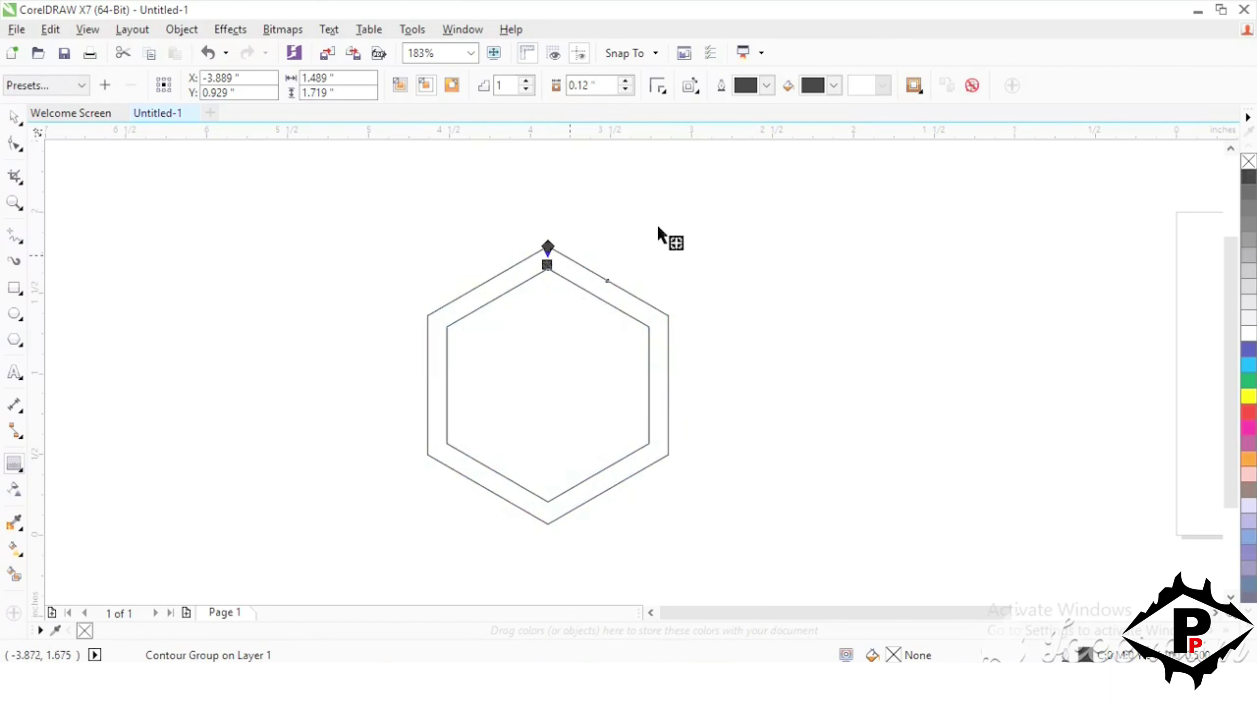
Draw a slanted straight line with the Bézier tool across both hexagons, from the outer hexagon's right side to its left side
{"action": "left_click", "coordinate": [14, 120]}
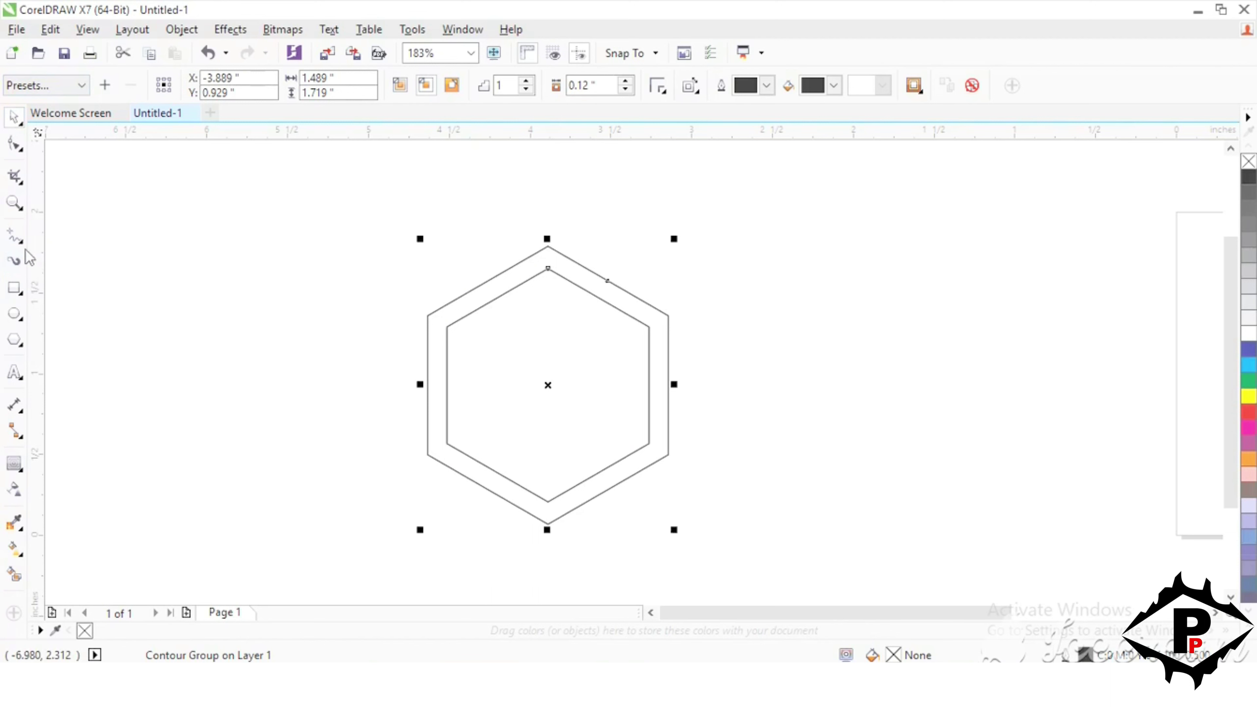
{"action": "left_click", "coordinate": [20, 241]}
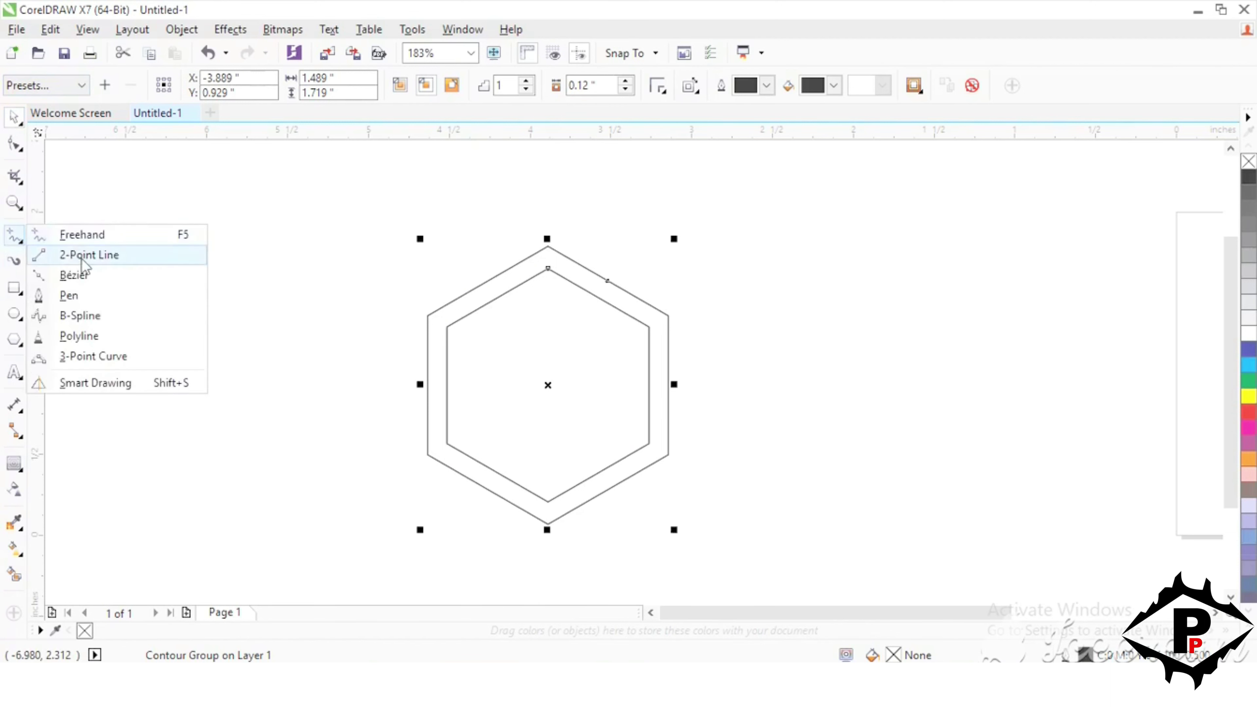
{"action": "left_click", "coordinate": [75, 275]}
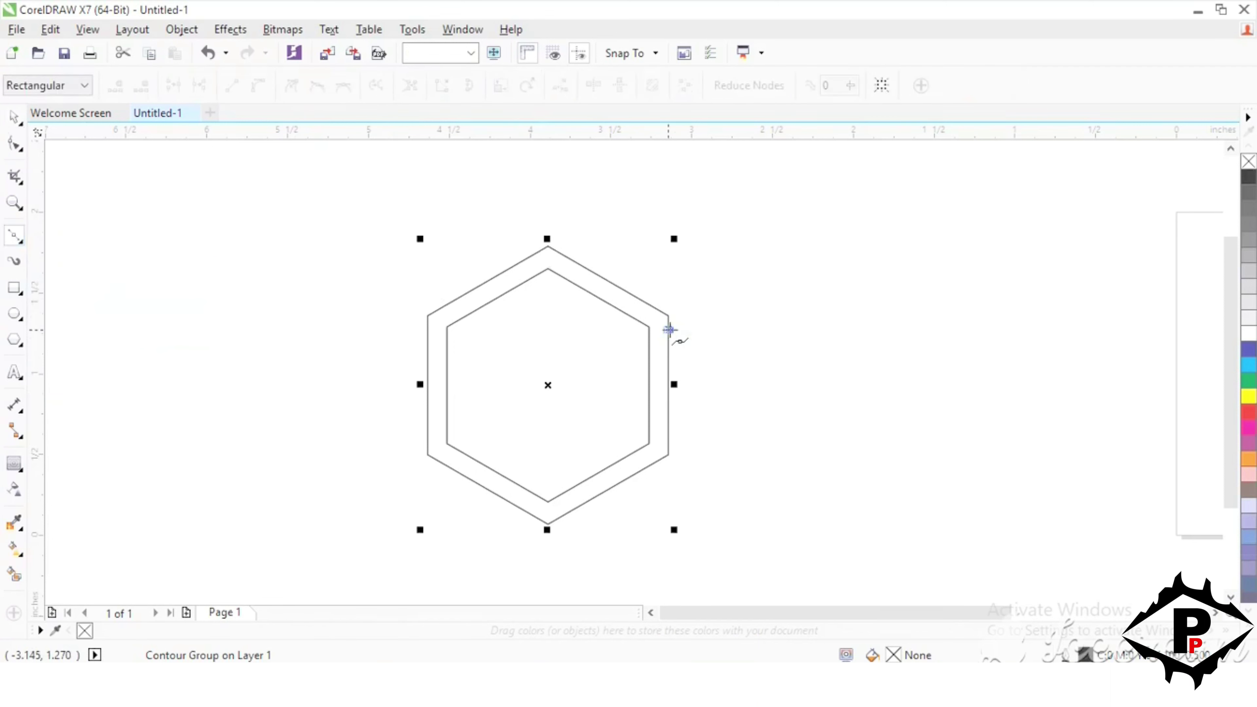
{"action": "left_click", "coordinate": [668, 330]}
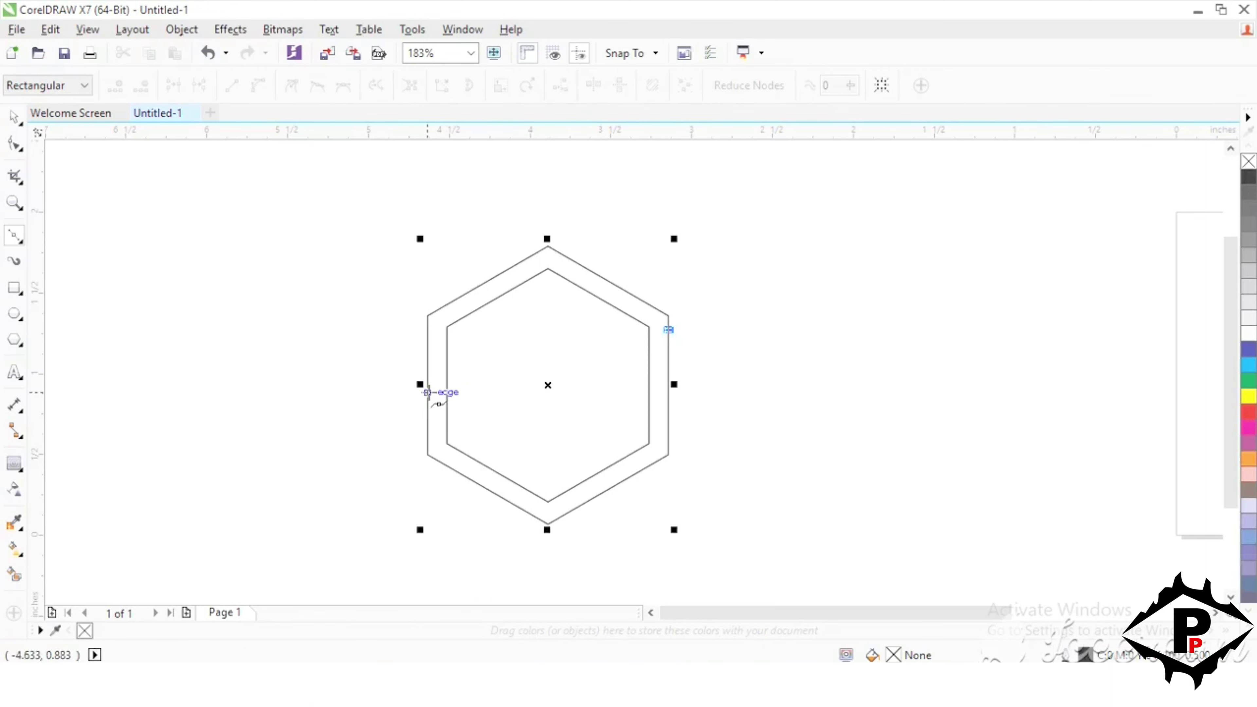
{"action": "left_click", "coordinate": [426, 392]}
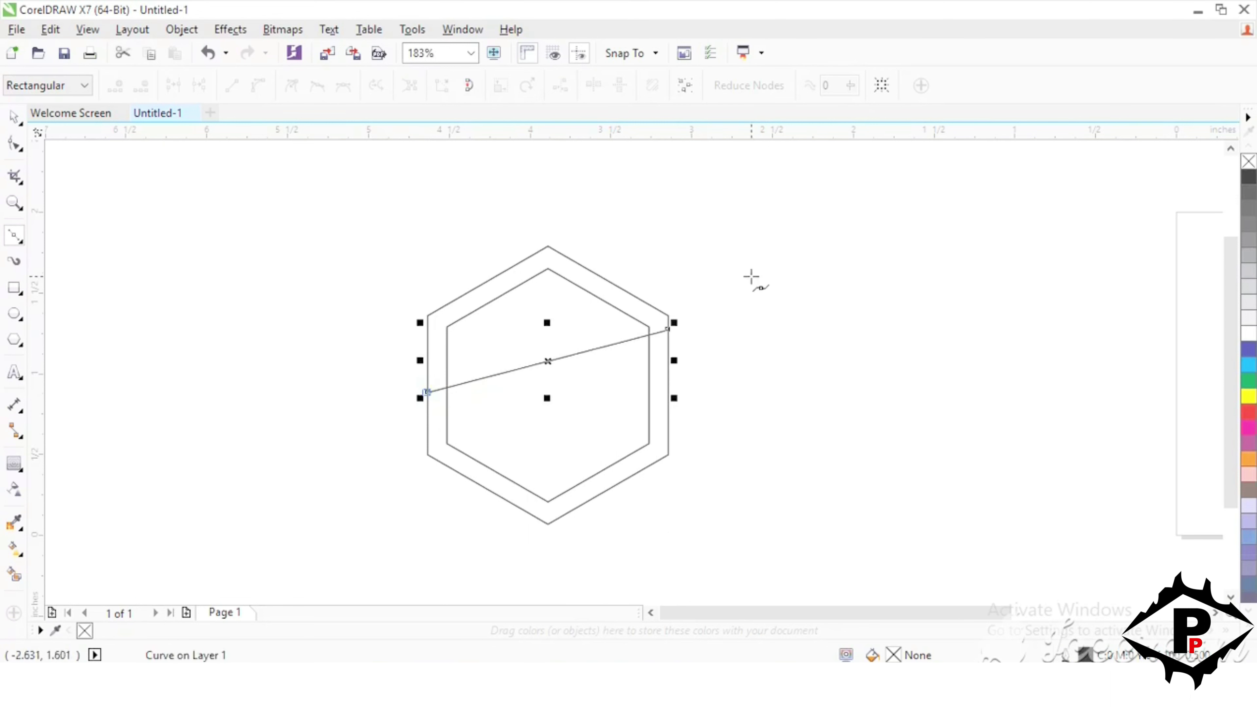
Smart-fill the upper part of the ring between the two hexagons, above the slanted line, with black
{"action": "left_click", "coordinate": [15, 575]}
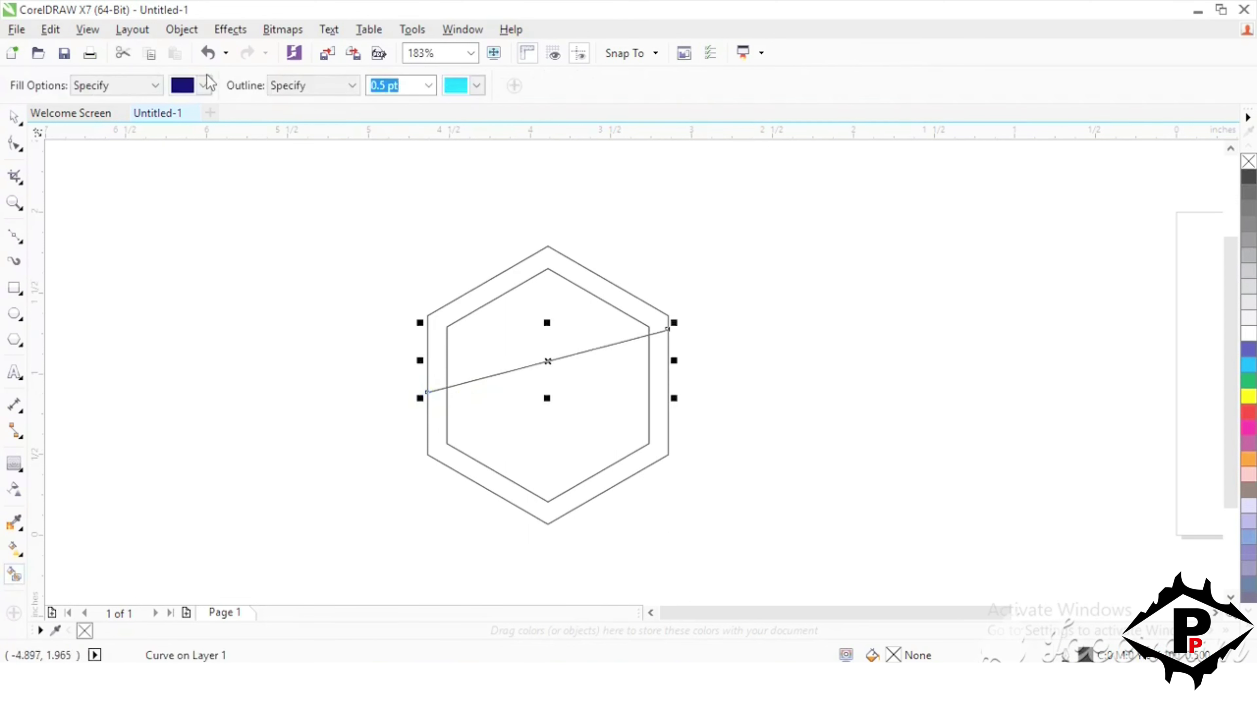
{"action": "left_click", "coordinate": [204, 86]}
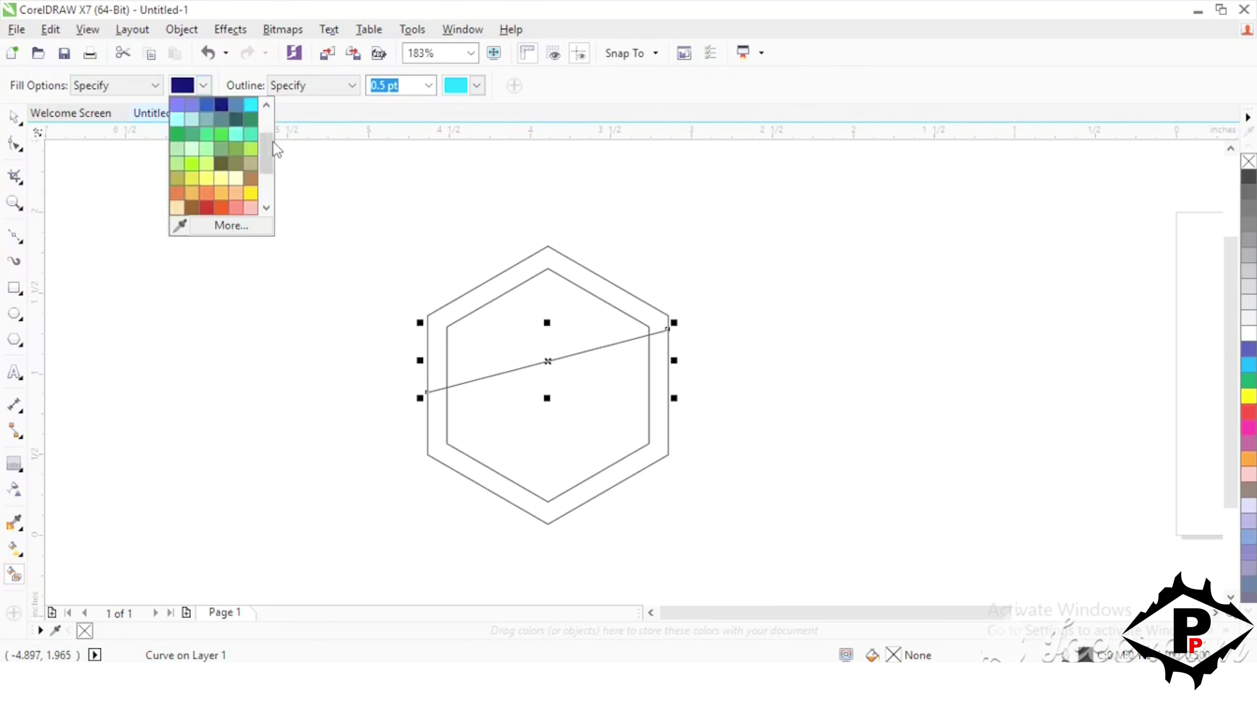
{"action": "left_click_drag", "start_coordinate": [276, 150], "coordinate": [272, 101]}
{"action": "left_click", "coordinate": [178, 105]}
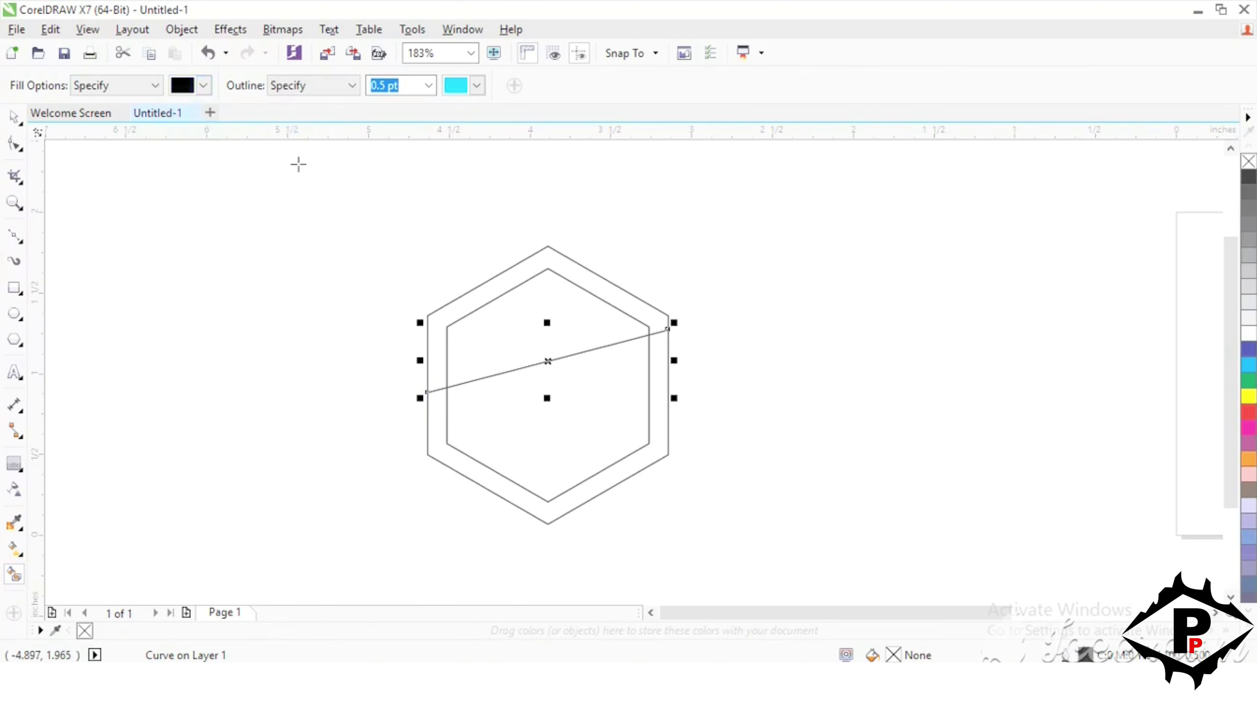
{"action": "left_click", "coordinate": [485, 284]}
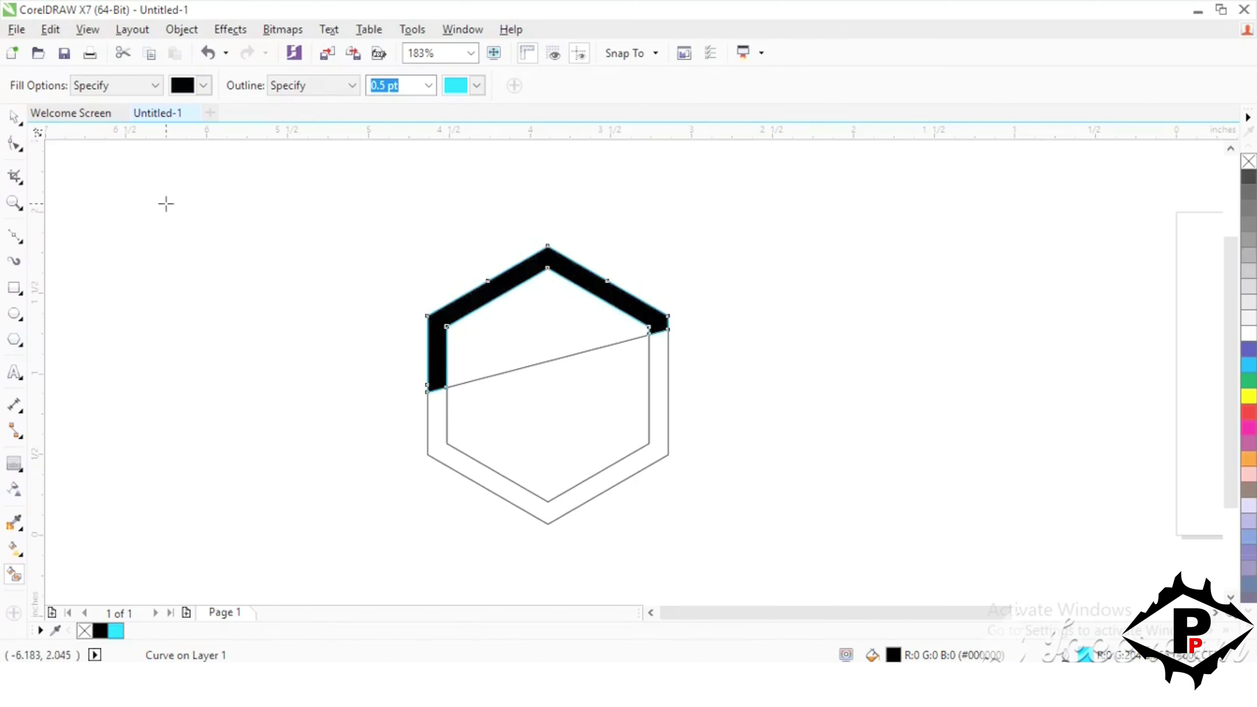
Move the black band off the hexagons to stand alone, and delete the hexagon outlines and the slanted line
{"action": "left_click", "coordinate": [13, 117]}
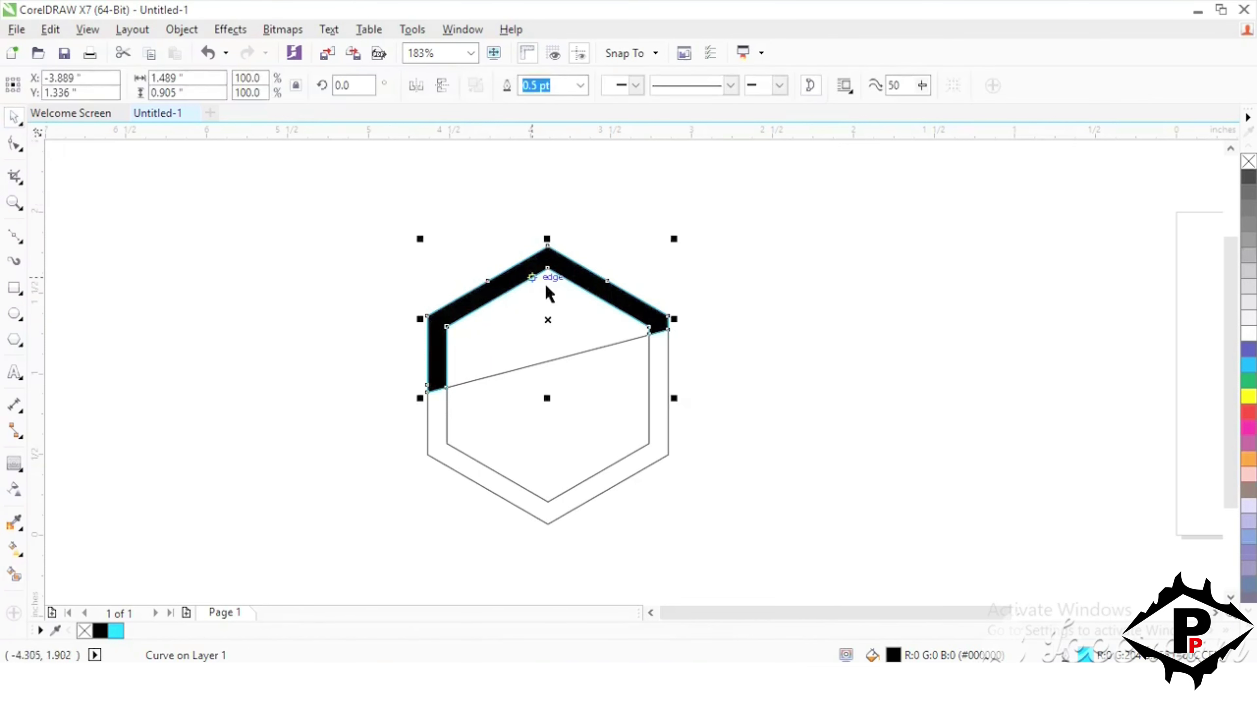
{"action": "left_click_drag", "start_coordinate": [549, 266], "coordinate": [506, 233]}
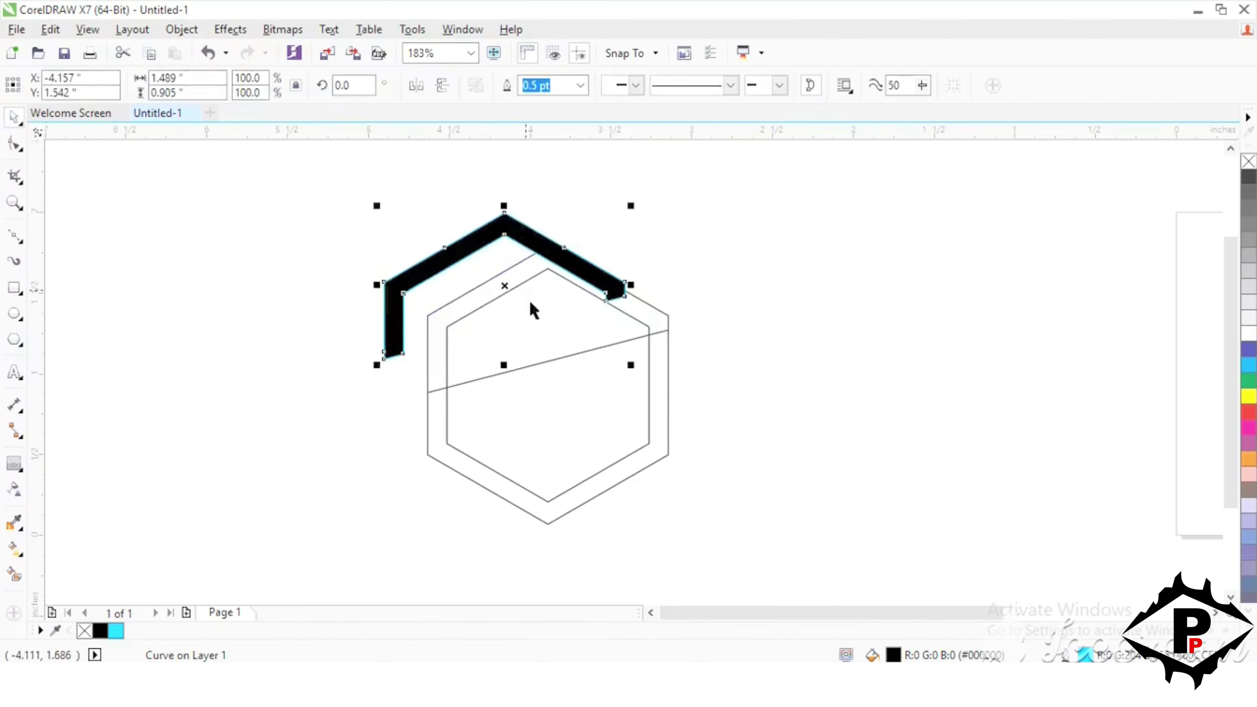
{"action": "left_click", "coordinate": [464, 304]}
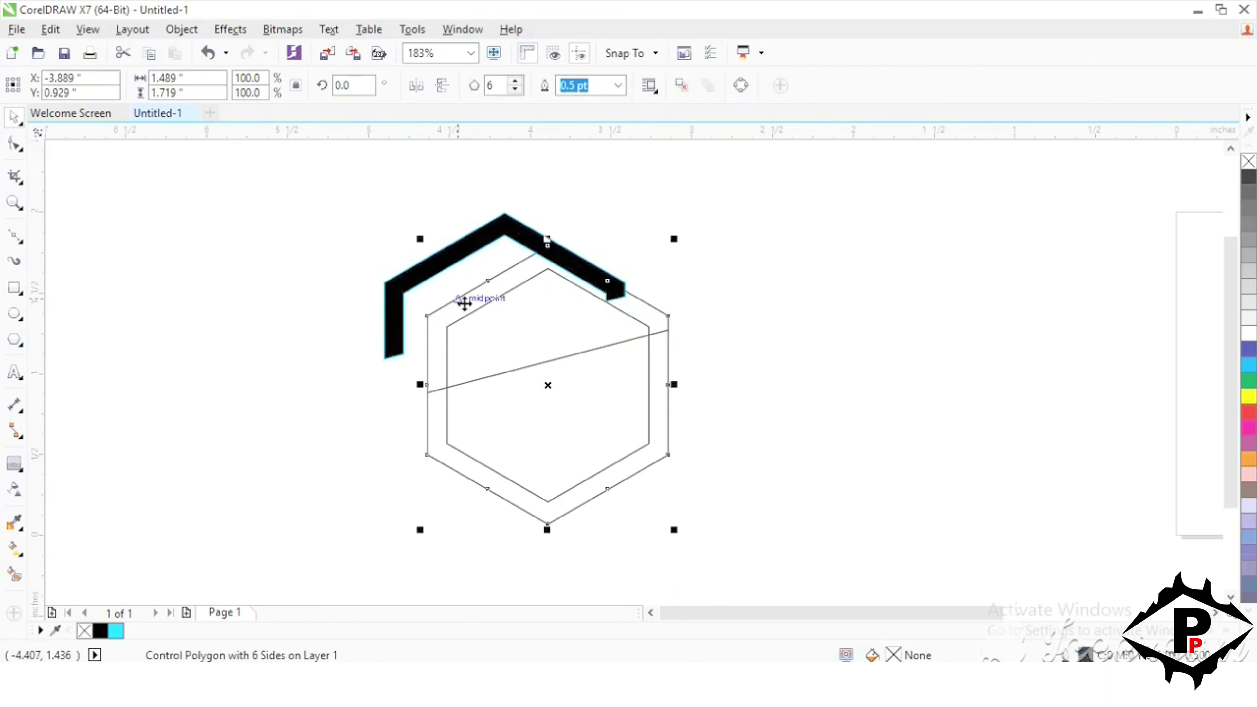
{"action": "key", "text": "Delete"}
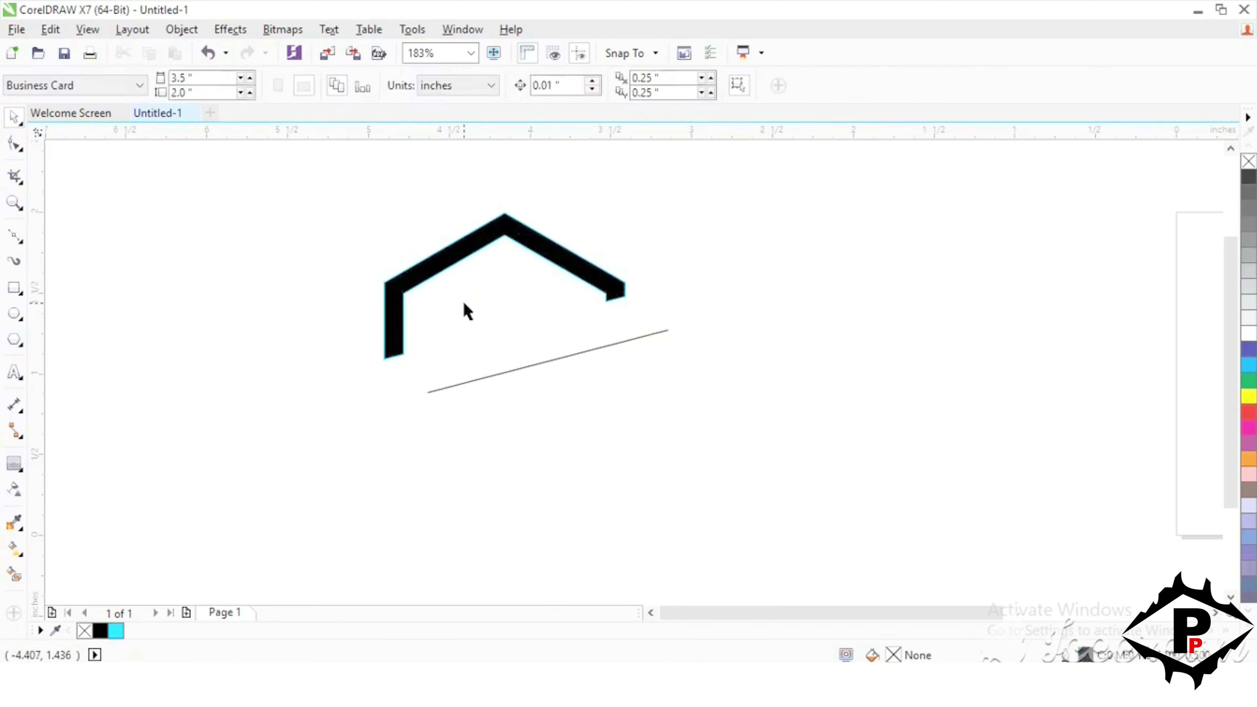
{"action": "left_click", "coordinate": [565, 357]}
{"action": "key", "text": "Delete"}
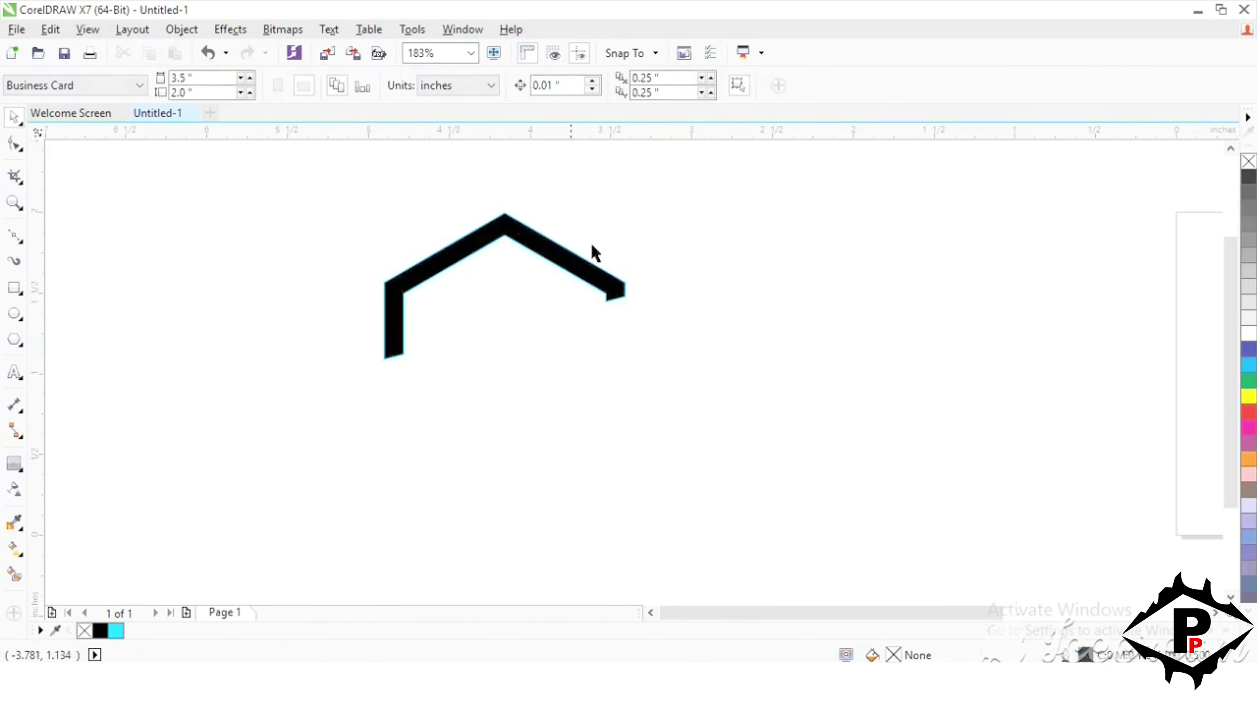
{"action": "left_click", "coordinate": [544, 240]}
{"action": "left_click_drag", "start_coordinate": [543, 240], "coordinate": [635, 315]}
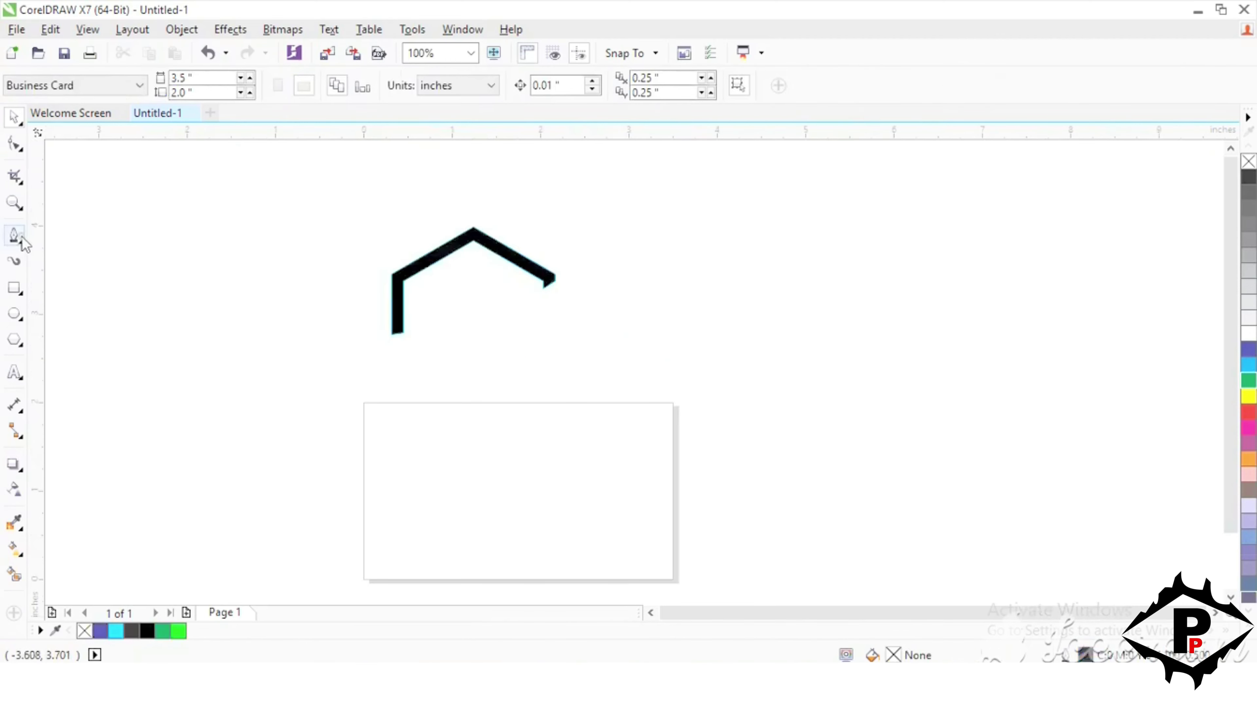
Draw a closed two-node Pen line about 6.23 in wide and 0.67 in high, rising to the right across the page's upper part
{"action": "left_click", "coordinate": [14, 236]}
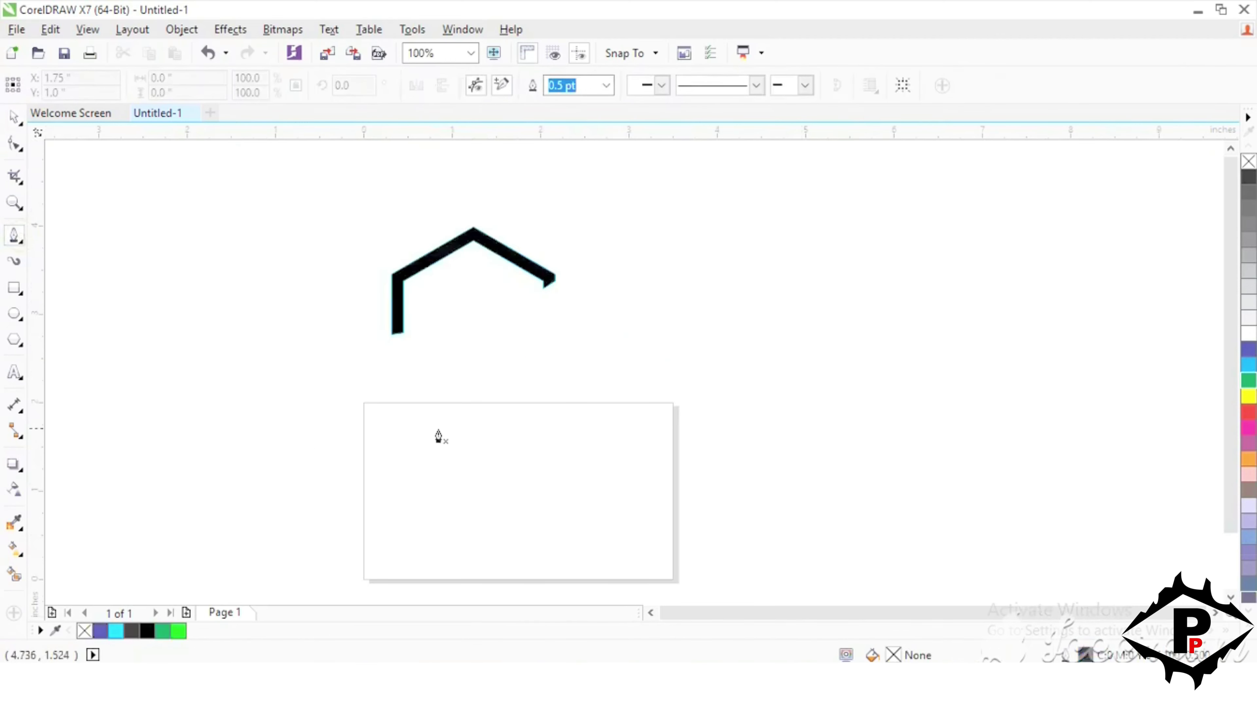
{"action": "left_click", "coordinate": [303, 435]}
{"action": "left_click", "coordinate": [852, 377]}
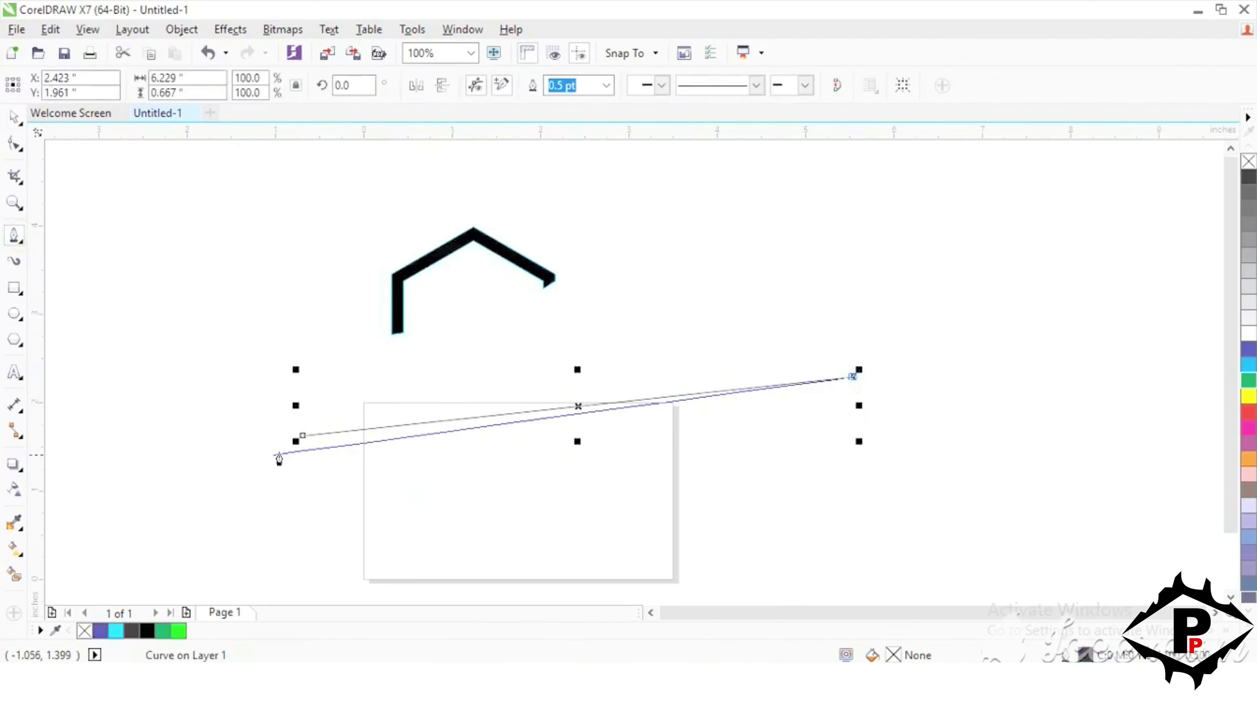
{"action": "left_click", "coordinate": [302, 437]}
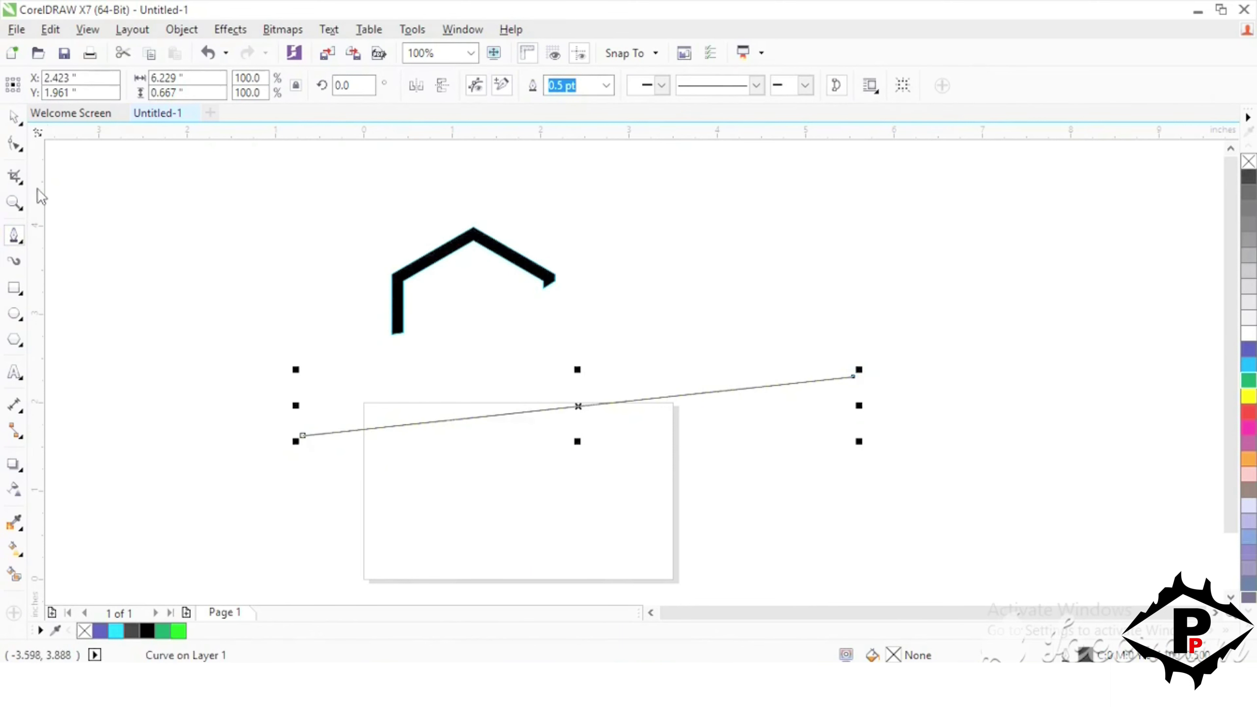
Convert one segment of the two-node line to a curve and bend it downward into a deep sag towards the right end
{"action": "left_click", "coordinate": [15, 145]}
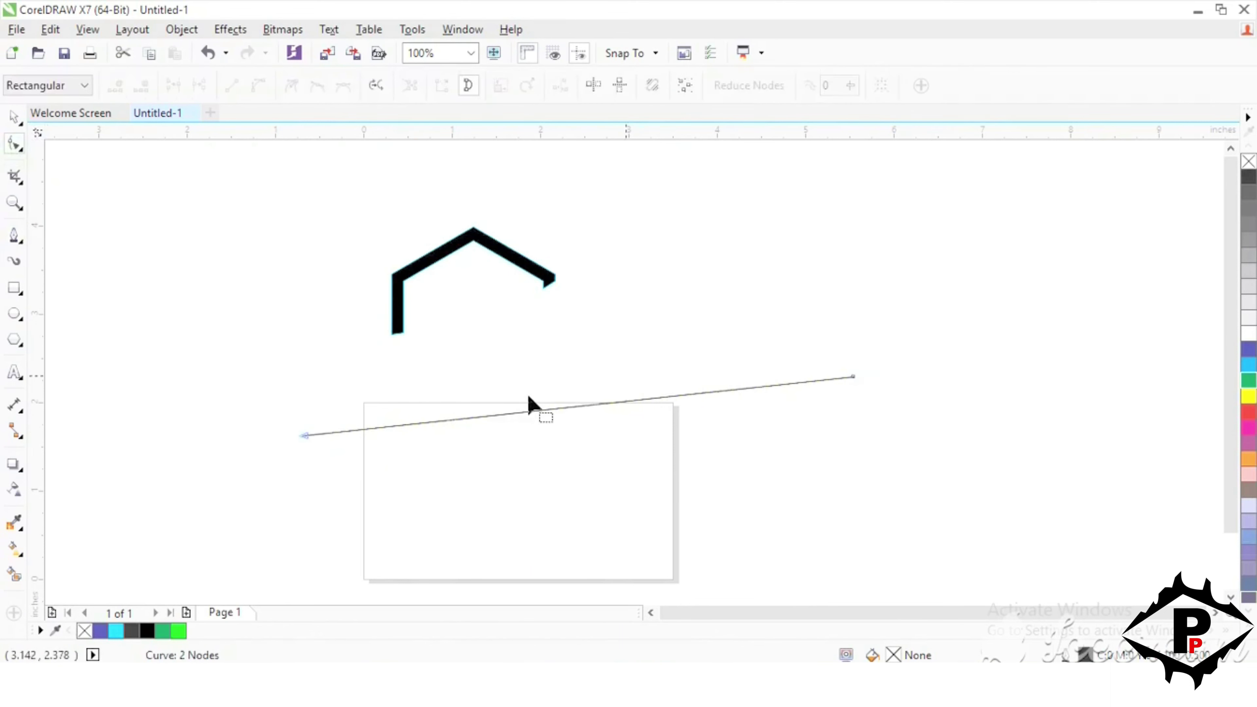
{"action": "left_click", "coordinate": [306, 435]}
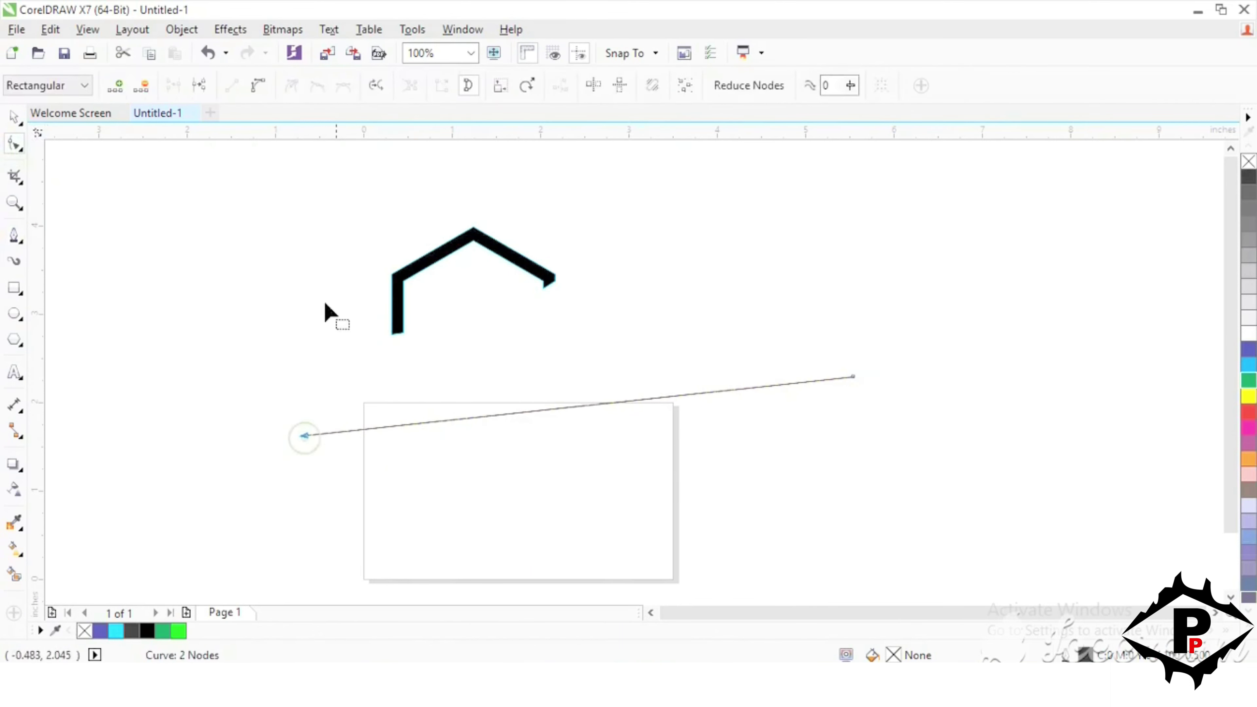
{"action": "left_click", "coordinate": [266, 90]}
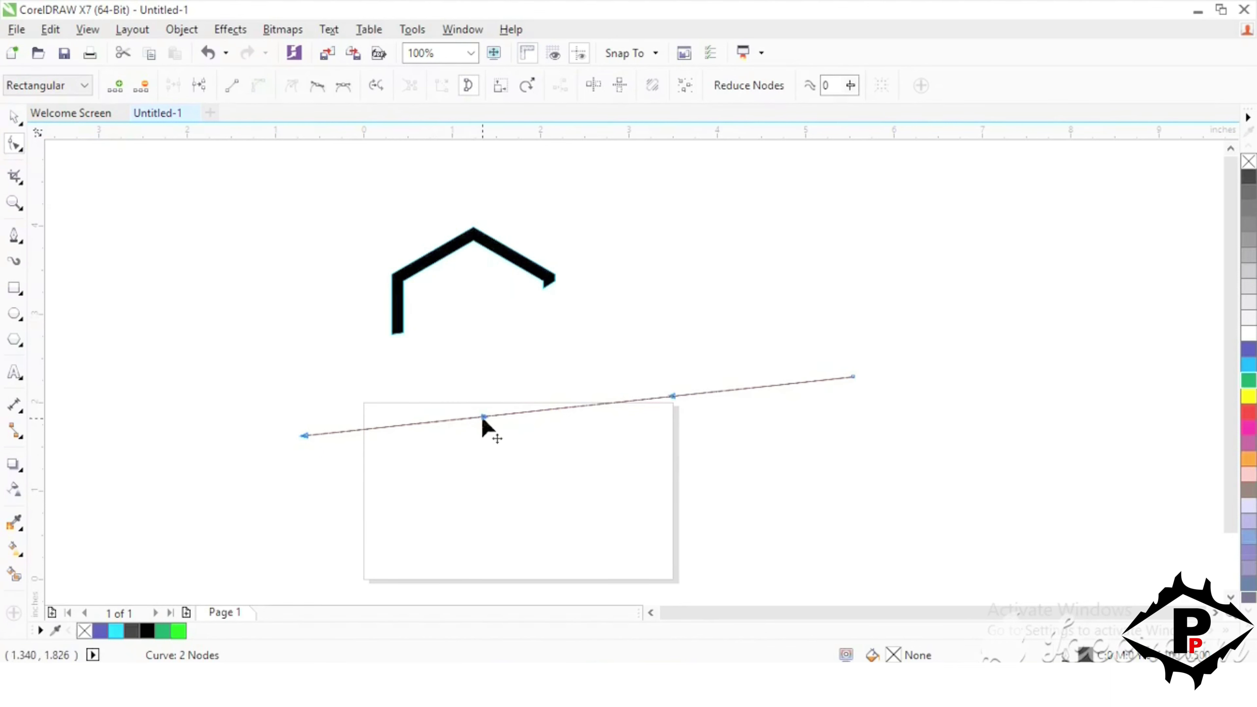
{"action": "left_click_drag", "start_coordinate": [484, 418], "coordinate": [484, 446]}
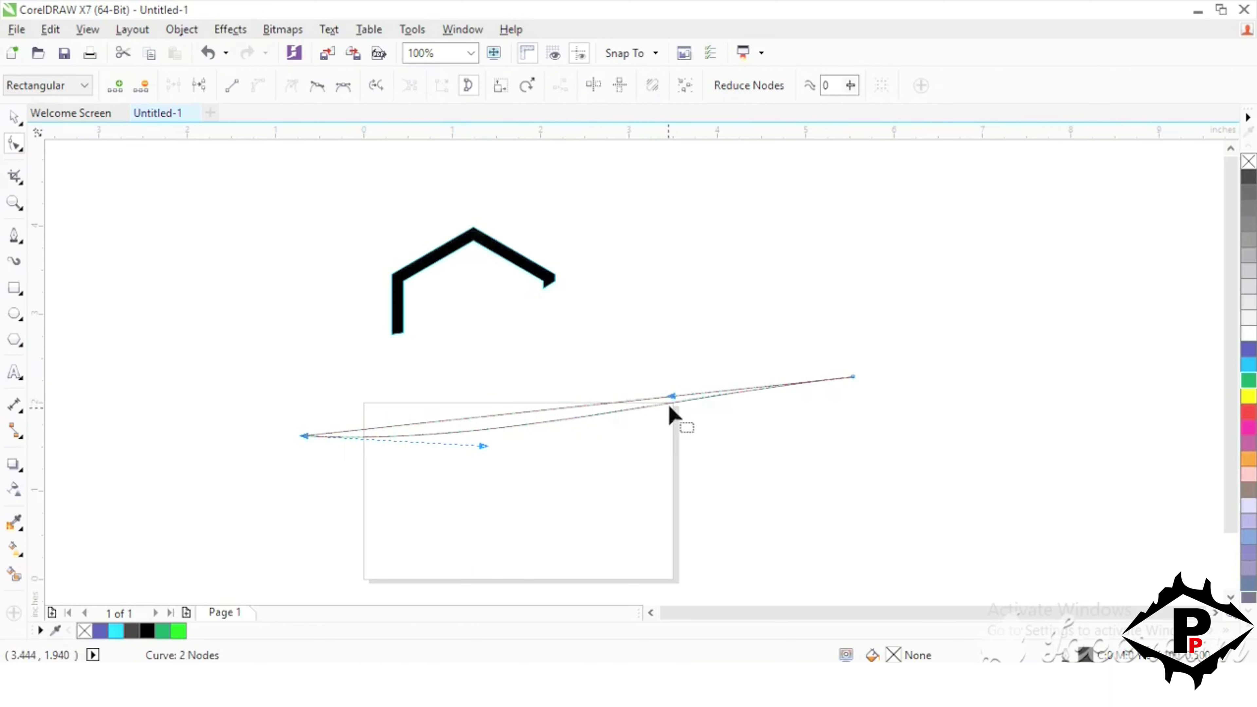
{"action": "left_click_drag", "start_coordinate": [674, 399], "coordinate": [699, 552]}
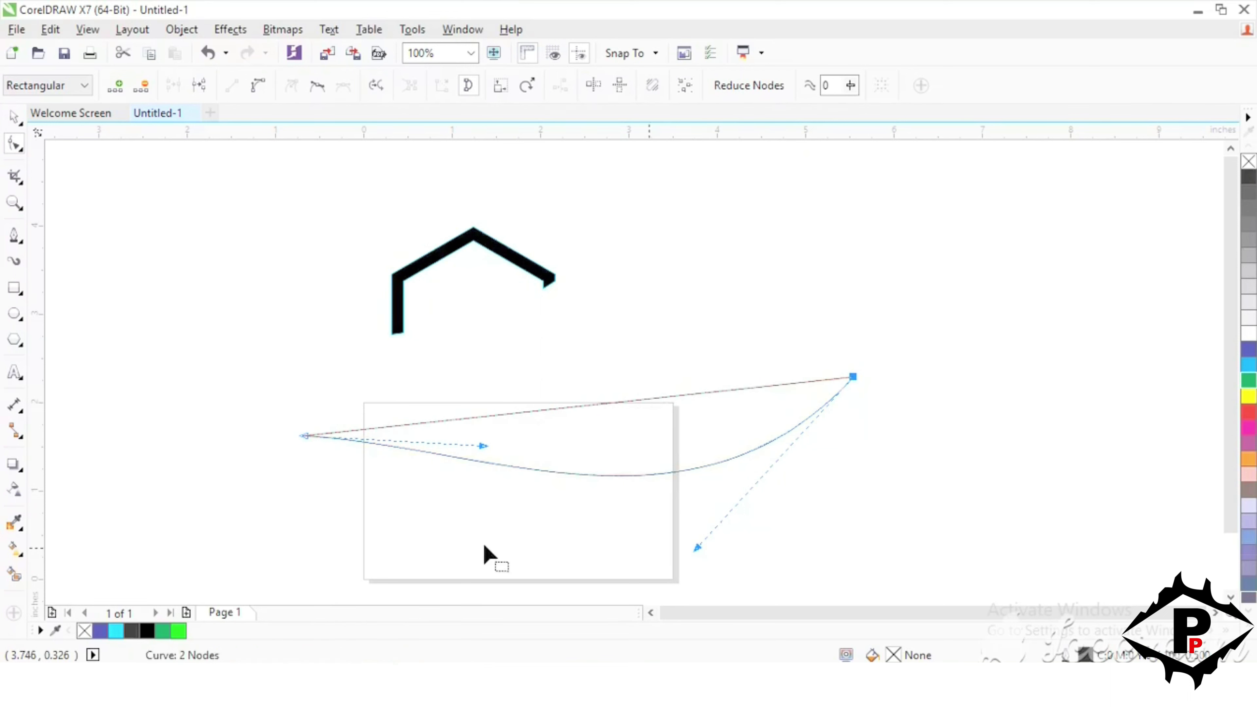
Move the shape's left node slightly outward and refine both curve handles to smooth the lower edge
{"action": "left_click", "coordinate": [303, 438]}
{"action": "left_click_drag", "start_coordinate": [303, 440], "coordinate": [271, 449]}
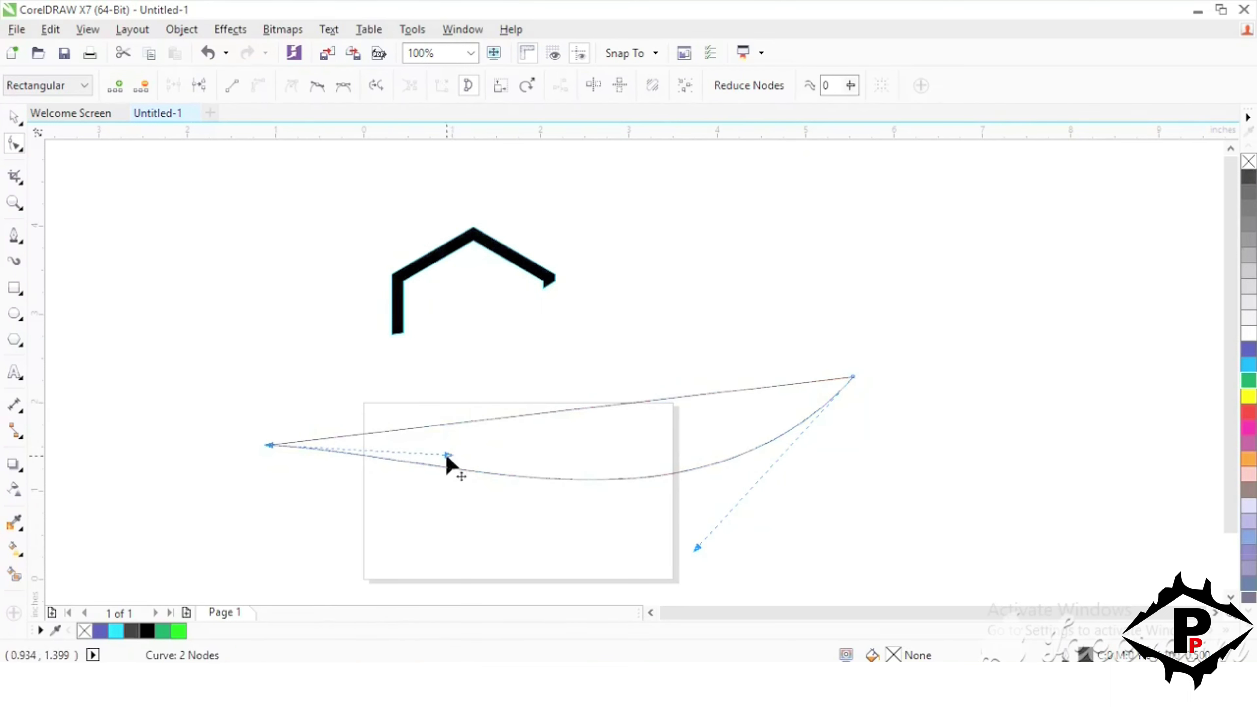
{"action": "left_click_drag", "start_coordinate": [447, 456], "coordinate": [437, 426]}
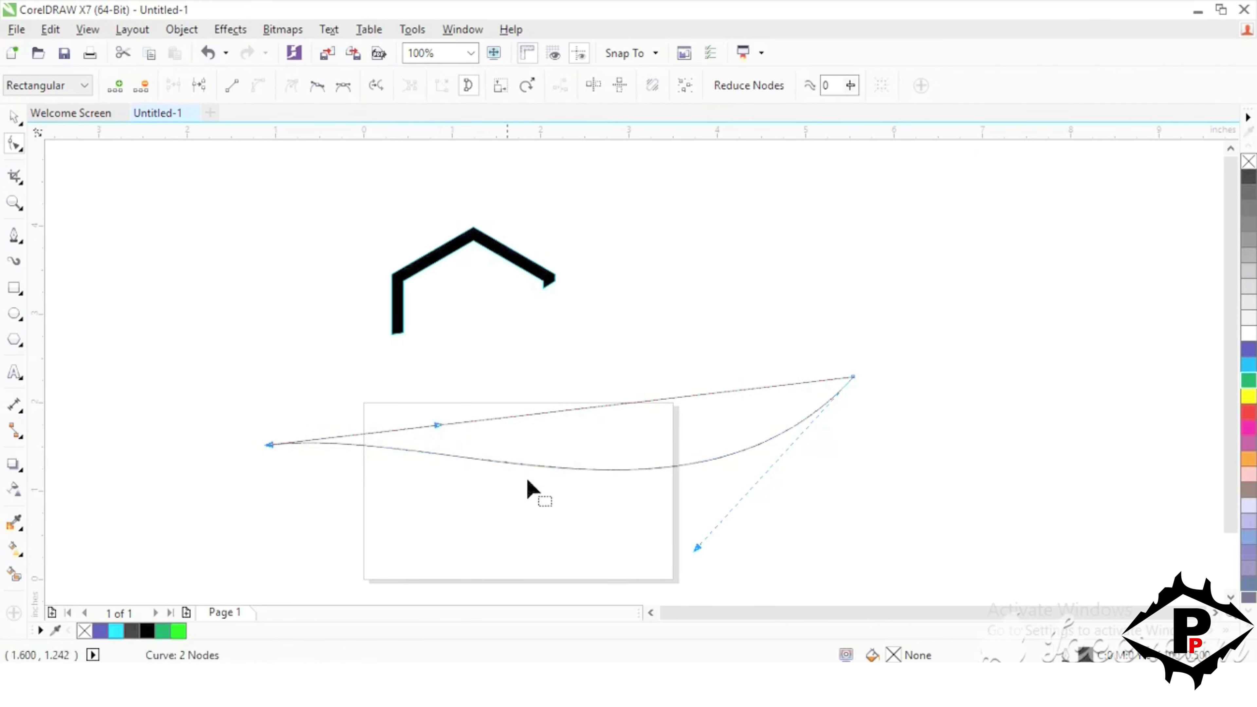
{"action": "left_click_drag", "start_coordinate": [698, 549], "coordinate": [714, 560]}
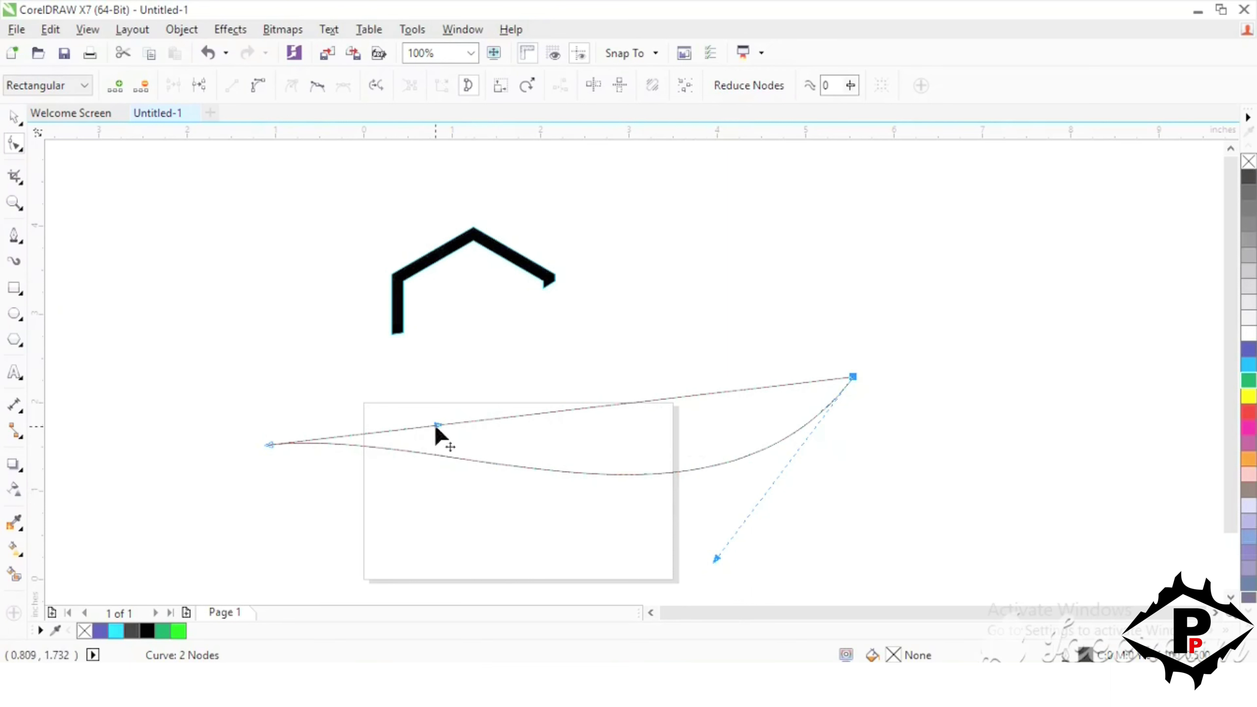
{"action": "mouse_move", "coordinate": [435, 429]}
{"action": "left_mouse_down"}
{"action": "mouse_move", "coordinate": [428, 409]}
{"action": "mouse_move", "coordinate": [427, 431]}
{"action": "left_mouse_up"}
Convert the straight upper edge to a curve and bow its left part upward to form a wave
{"action": "left_click", "coordinate": [487, 422]}
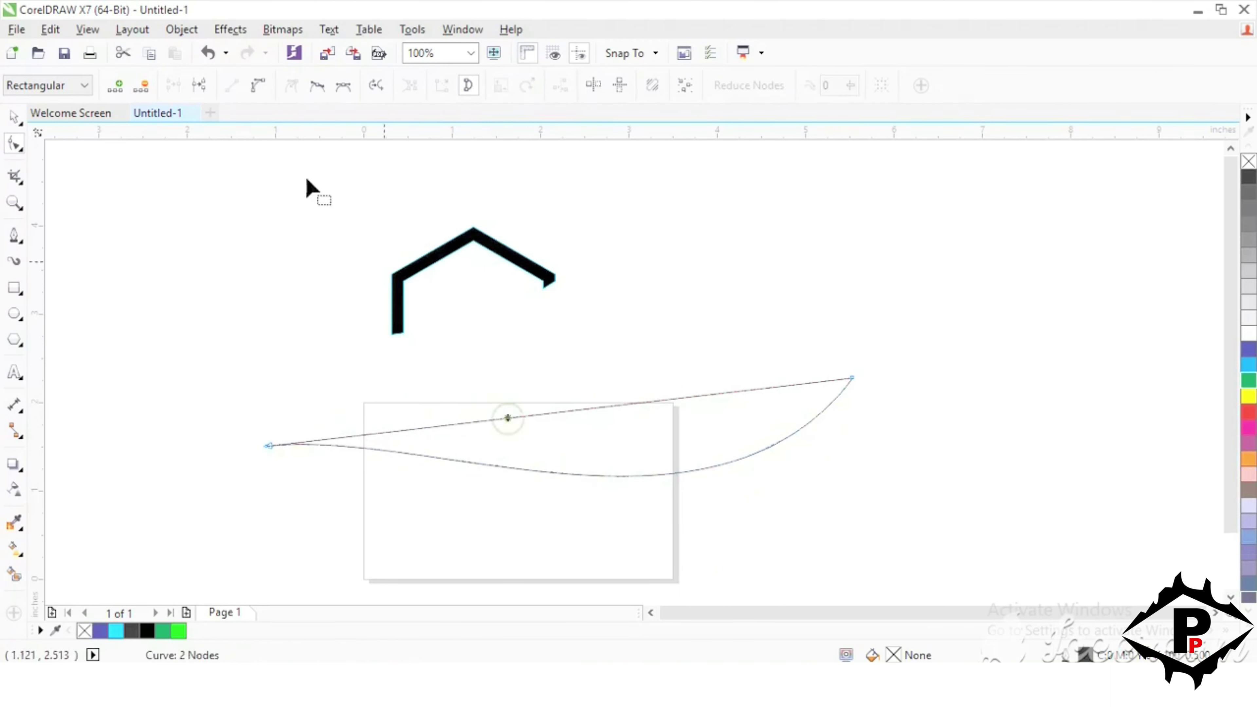
{"action": "left_click", "coordinate": [518, 416]}
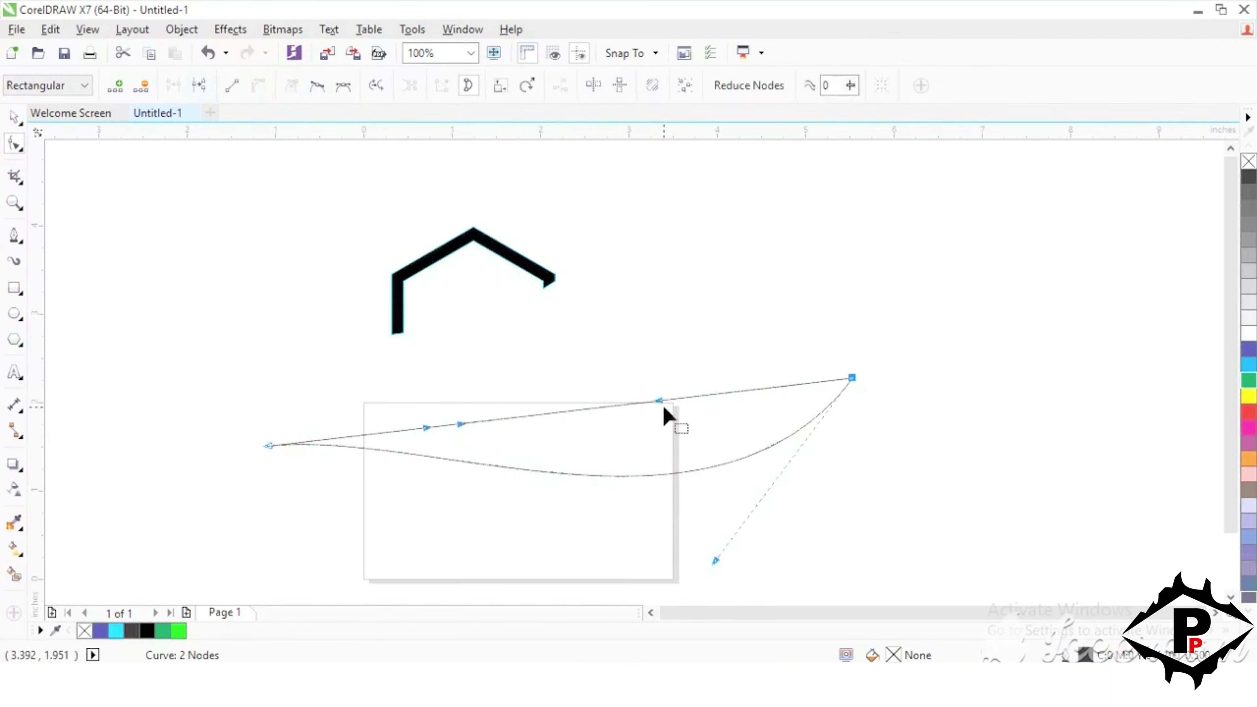
{"action": "scroll", "coordinate": [664, 409], "scroll_direction": "up", "scroll_amount": 2}
{"action": "scroll", "coordinate": [664, 409], "scroll_direction": "down", "scroll_amount": 2}
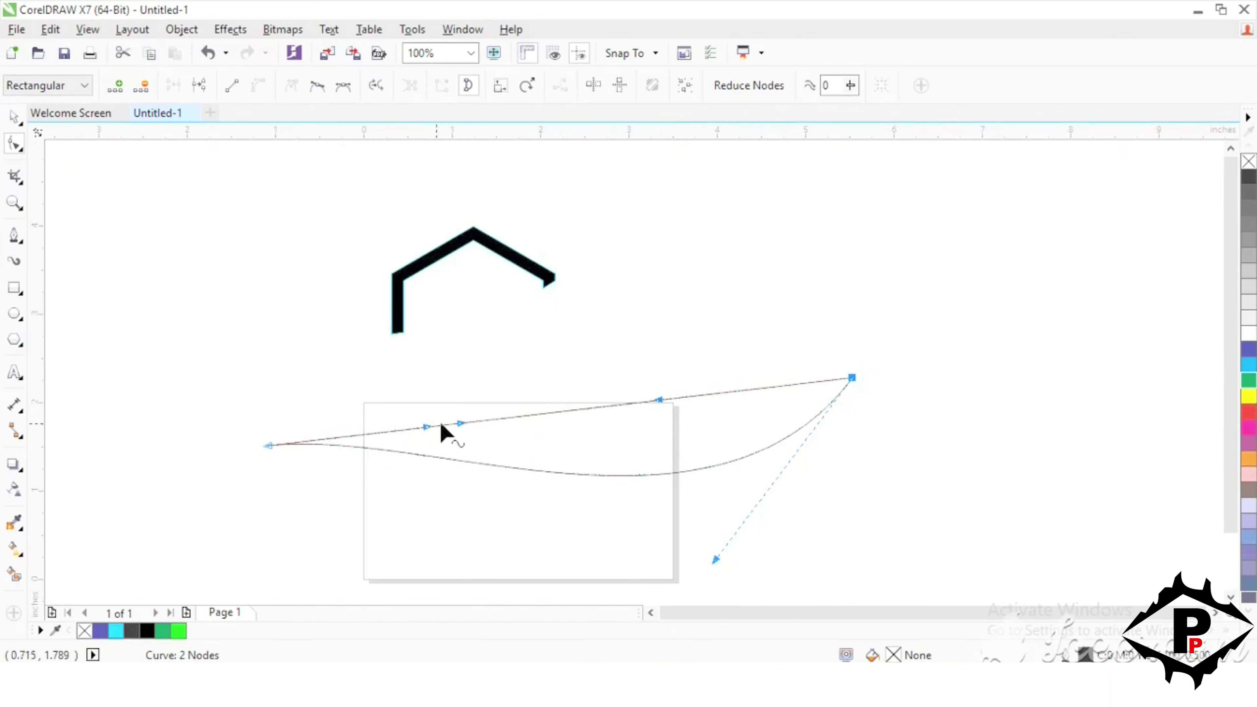
{"action": "left_click_drag", "start_coordinate": [460, 423], "coordinate": [430, 341]}
Scale the wave shape up proportionally to about 6.8 in wide and 1.14 in high
{"action": "key", "text": "space"}
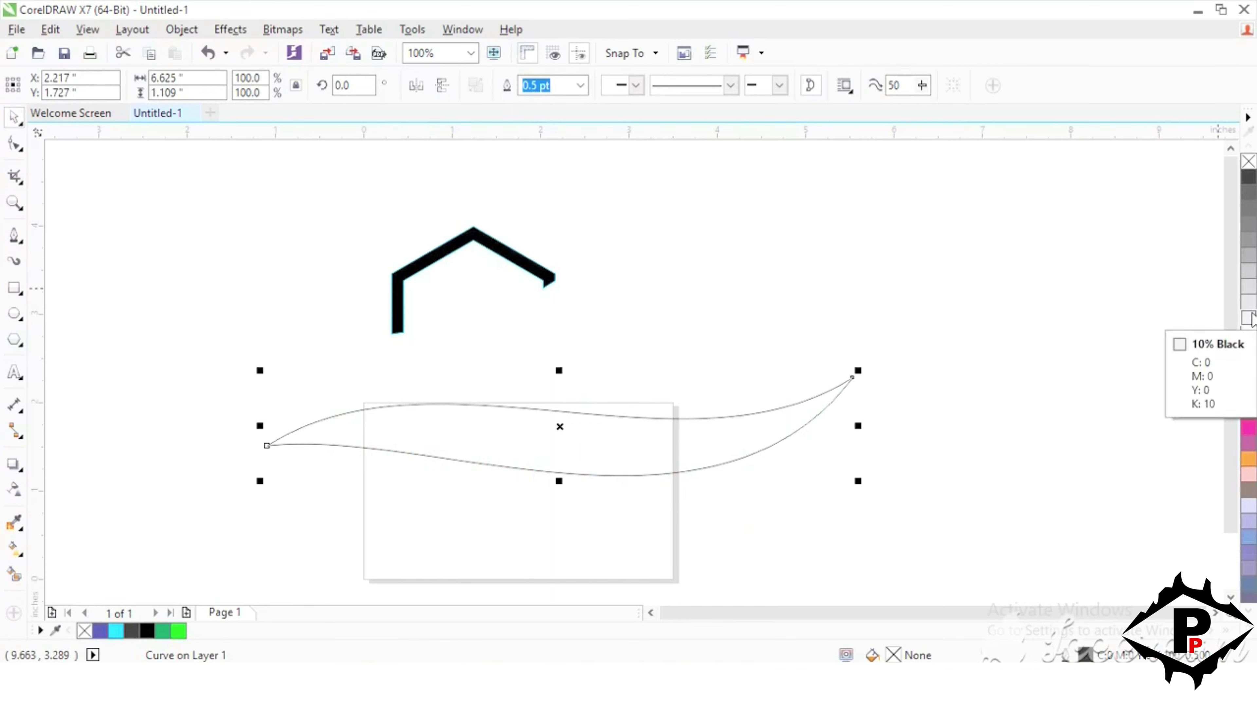
{"action": "left_click", "coordinate": [861, 374]}
{"action": "left_click", "coordinate": [840, 386]}
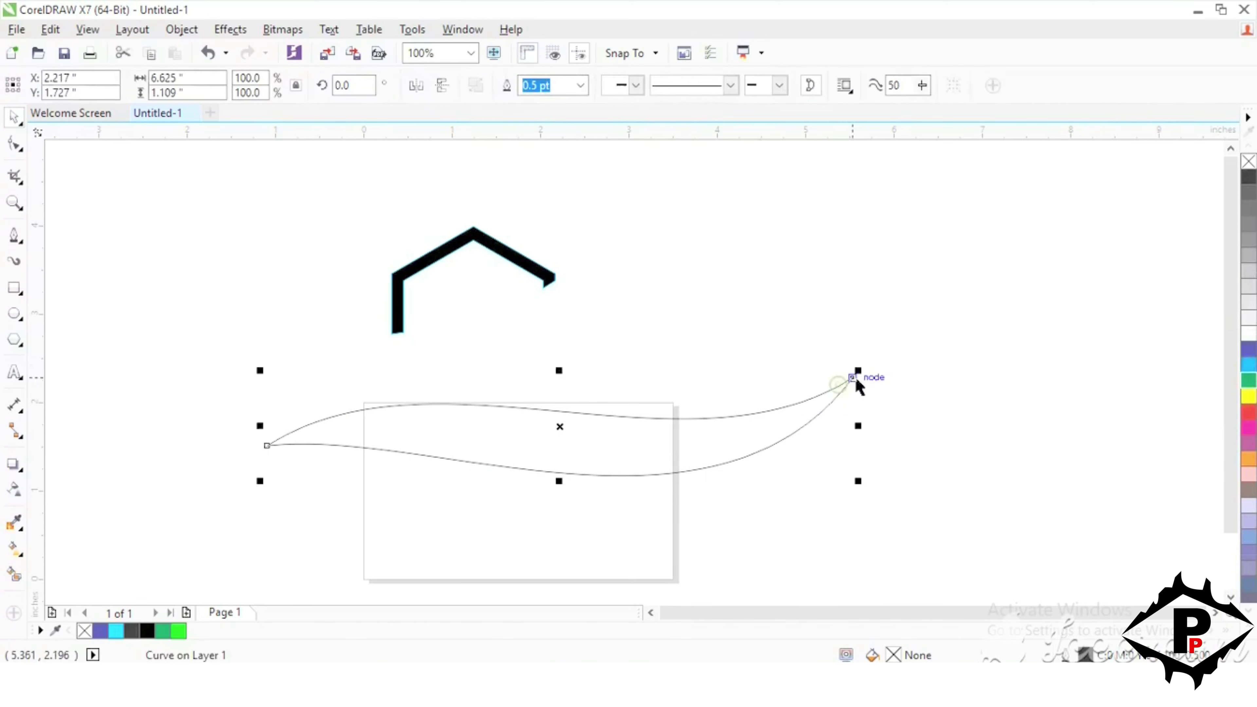
{"action": "mouse_move", "coordinate": [860, 372]}
{"action": "left_mouse_down"}
{"action": "mouse_move", "coordinate": [875, 354]}
{"action": "mouse_move", "coordinate": [876, 368]}
{"action": "left_mouse_up"}
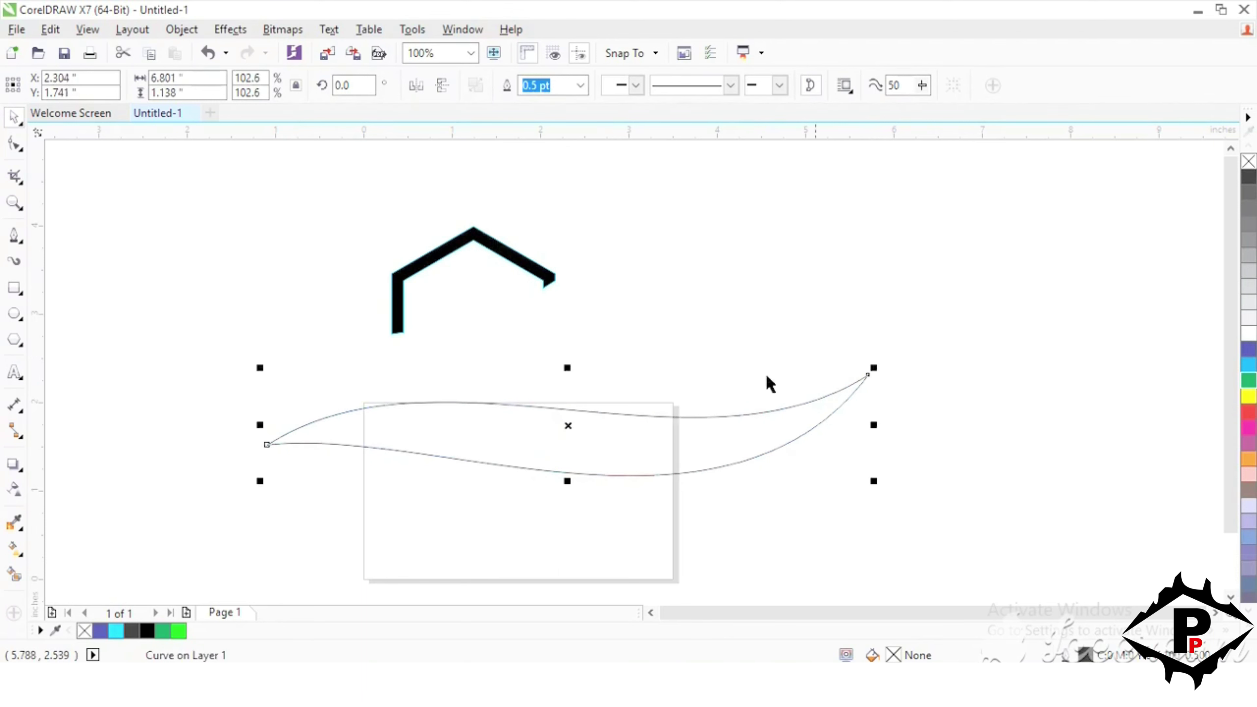
Raise the wave's right tip node and adjust its lower curve handle to make the lower edge fuller near the tip
{"action": "left_click", "coordinate": [15, 143]}
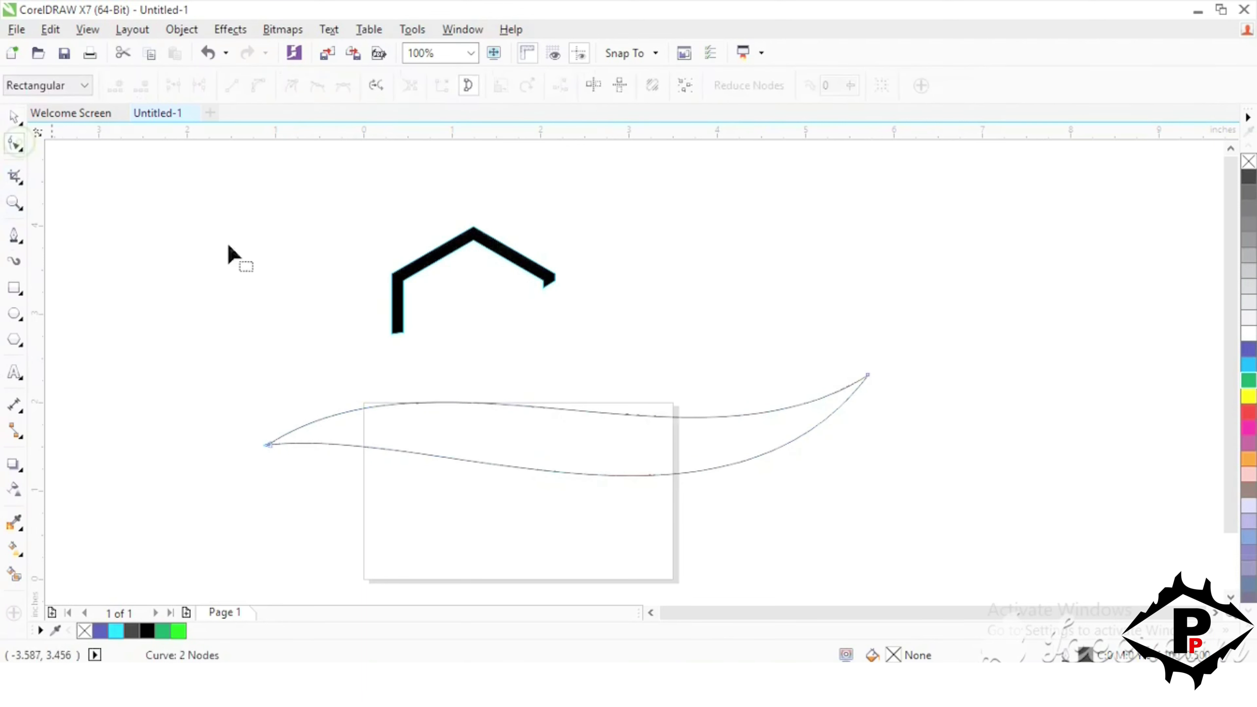
{"action": "left_click_drag", "start_coordinate": [869, 375], "coordinate": [878, 327]}
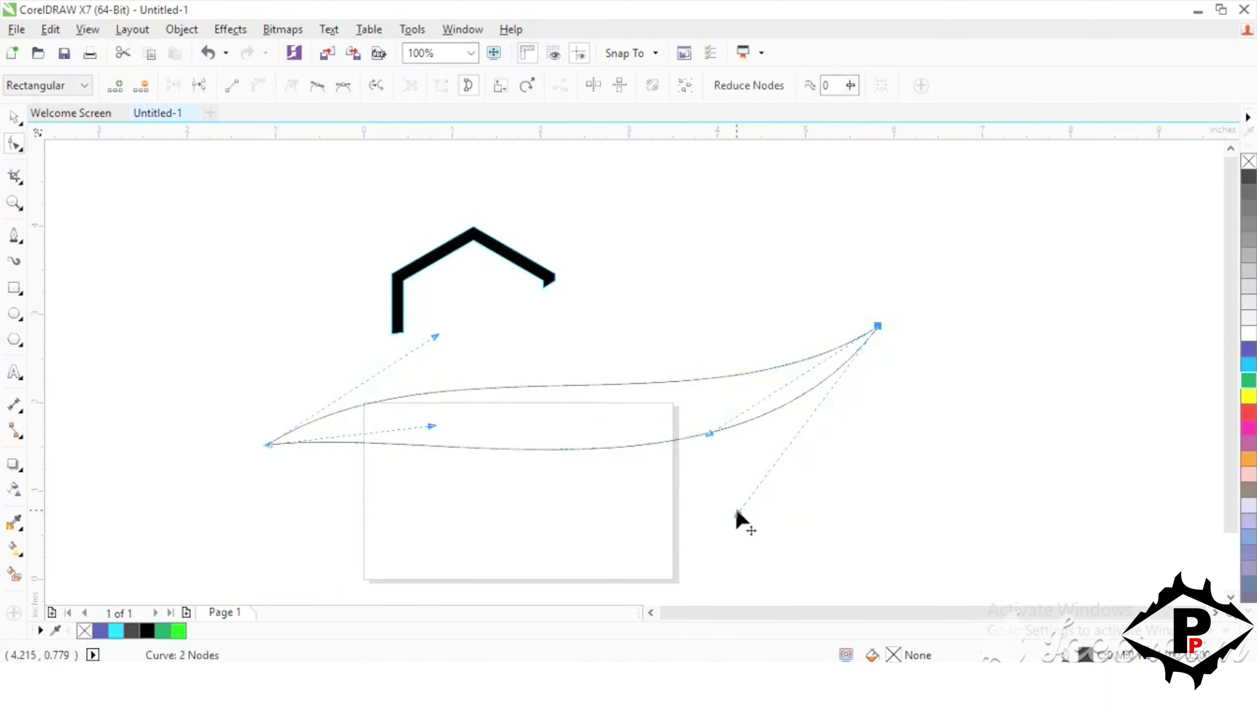
{"action": "left_click_drag", "start_coordinate": [738, 513], "coordinate": [771, 551]}
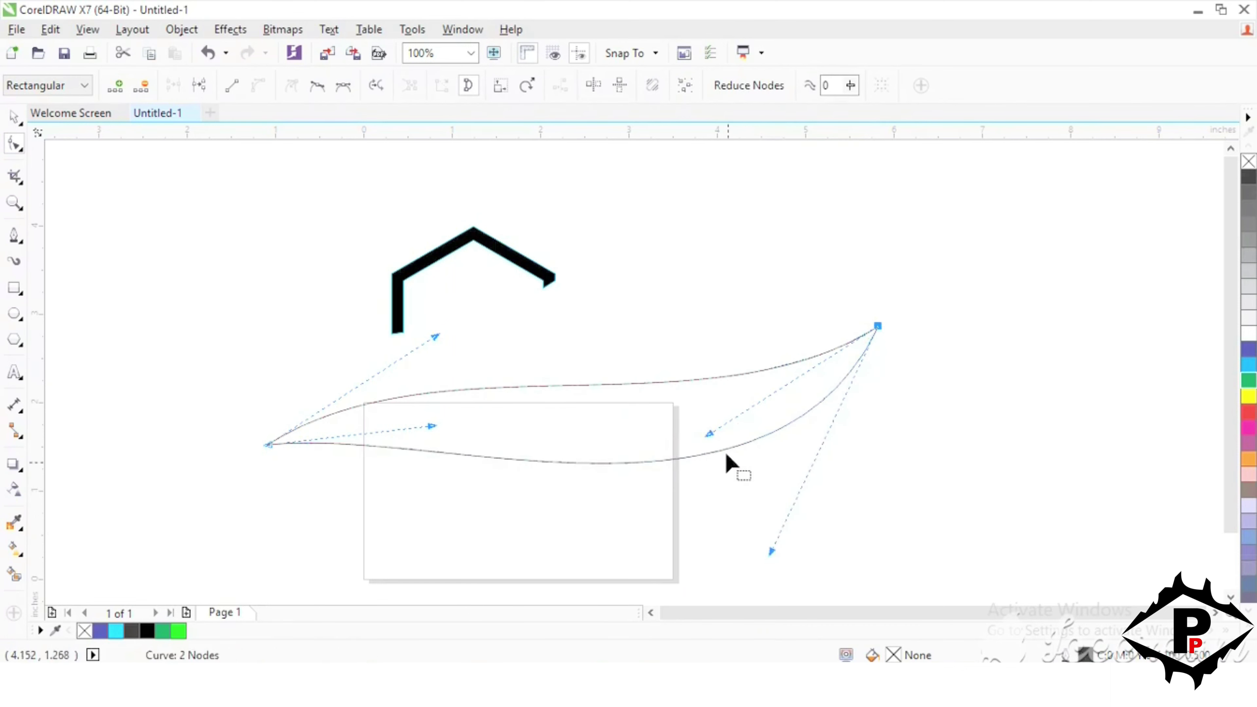
Adjust the wave's upper curve handle at the raised tip and both handles at the opposite end to deepen its S-bend
{"action": "left_click_drag", "start_coordinate": [710, 435], "coordinate": [723, 472]}
{"action": "left_click_drag", "start_coordinate": [429, 430], "coordinate": [420, 400]}
{"action": "left_click_drag", "start_coordinate": [435, 338], "coordinate": [424, 314]}
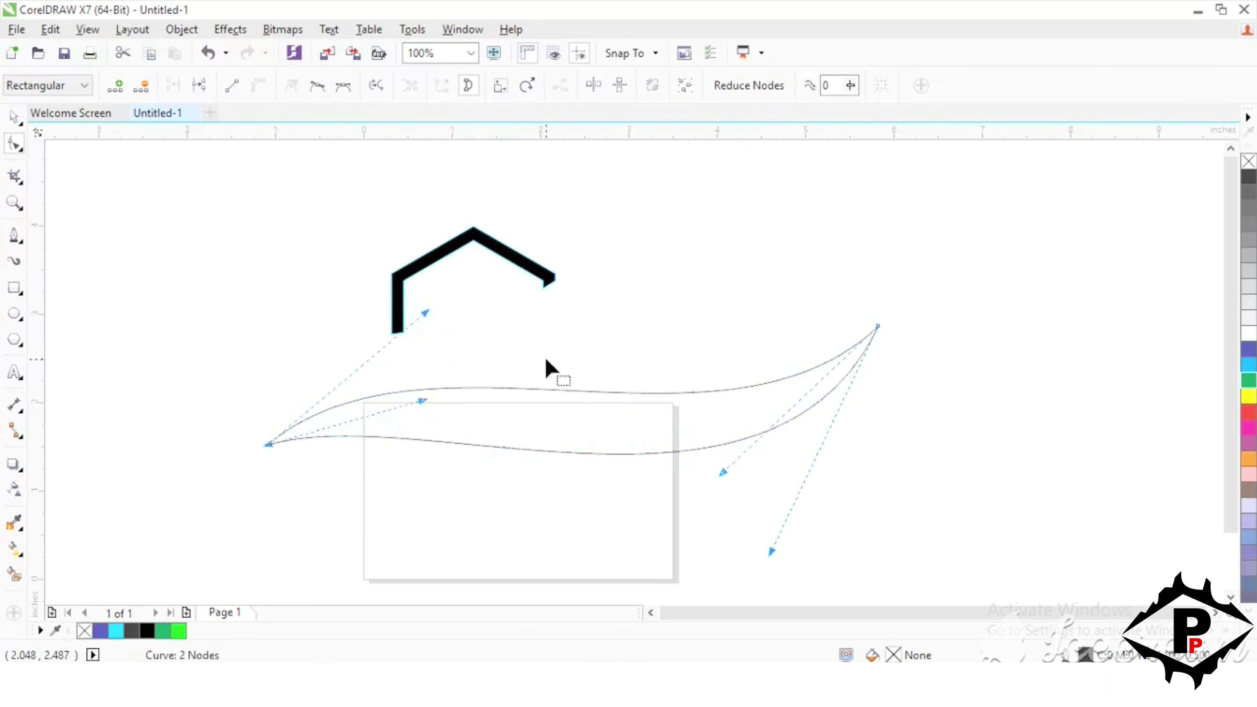
{"action": "left_click", "coordinate": [14, 117]}
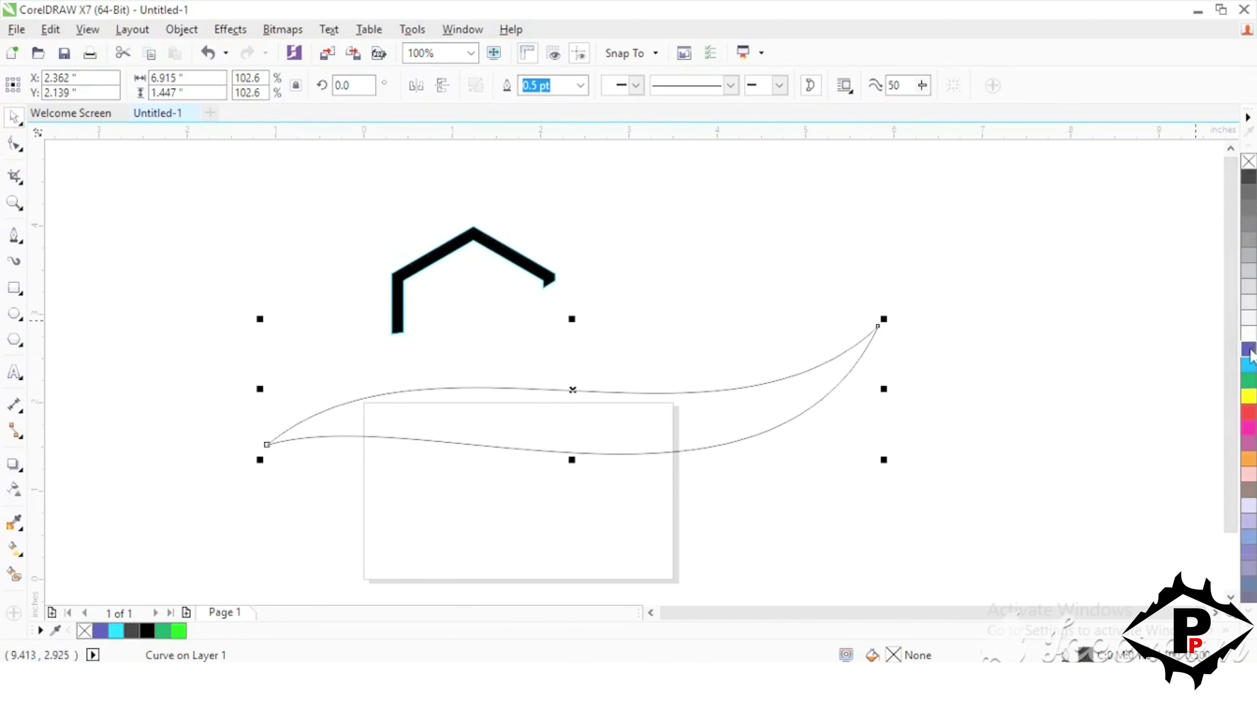
Fill the wave with blue-violet and place it beneath the black band, tilted slightly counterclockwise
{"action": "left_click", "coordinate": [1249, 350]}
{"action": "left_click_drag", "start_coordinate": [712, 405], "coordinate": [469, 368]}
{"action": "left_click", "coordinate": [594, 326]}
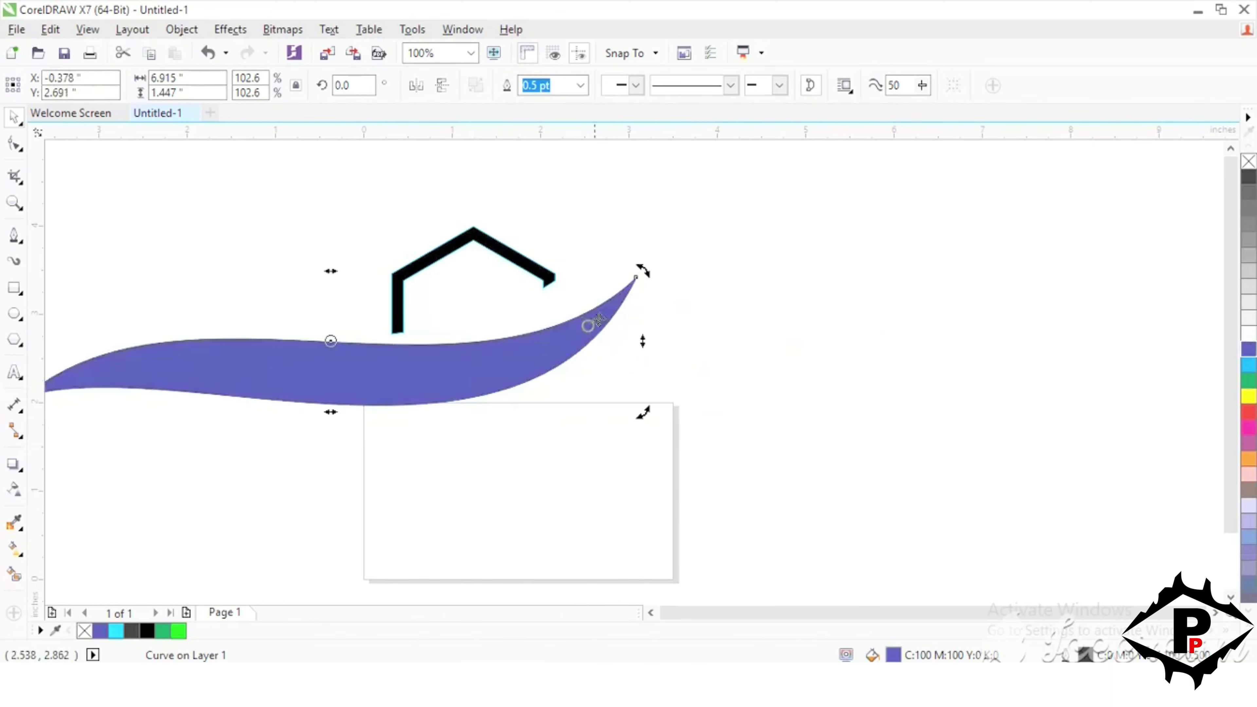
{"action": "left_click_drag", "start_coordinate": [643, 271], "coordinate": [615, 248]}
{"action": "left_click", "coordinate": [493, 341]}
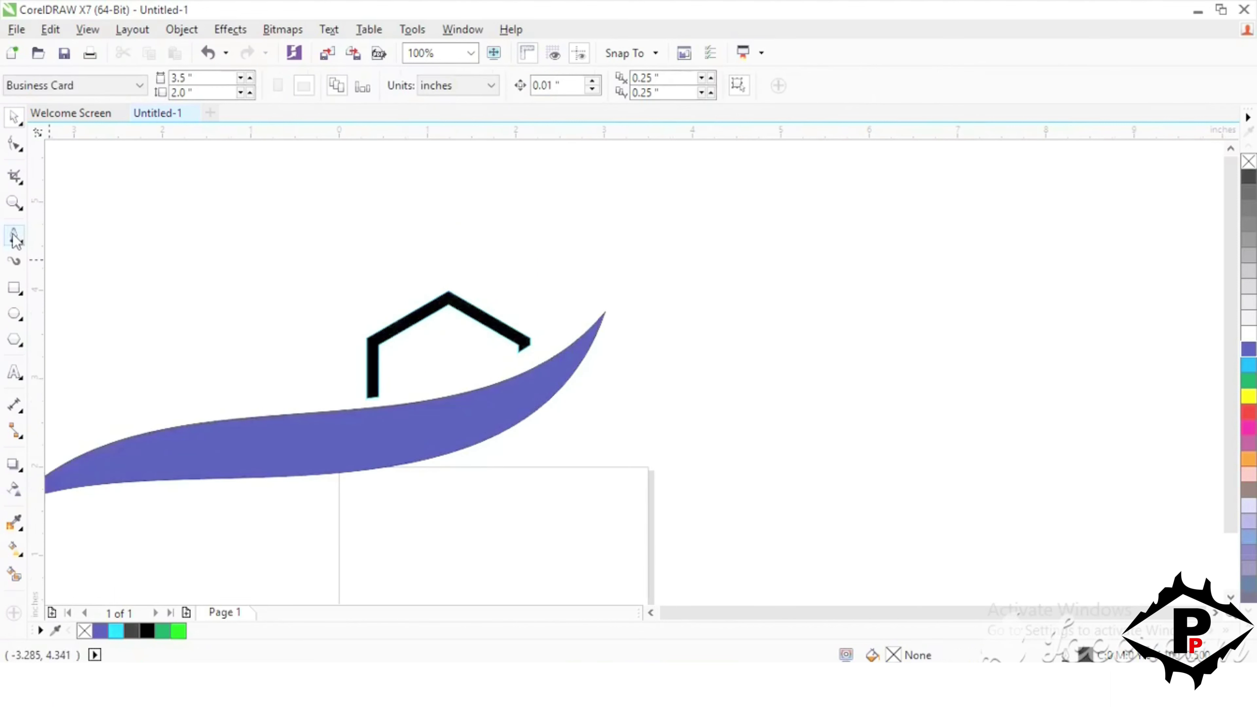
Draw a closed roof outline with the Pen tool, about 3.8 in wide and 0.52 in high, extending left from the black band's slope
{"action": "left_click", "coordinate": [14, 237]}
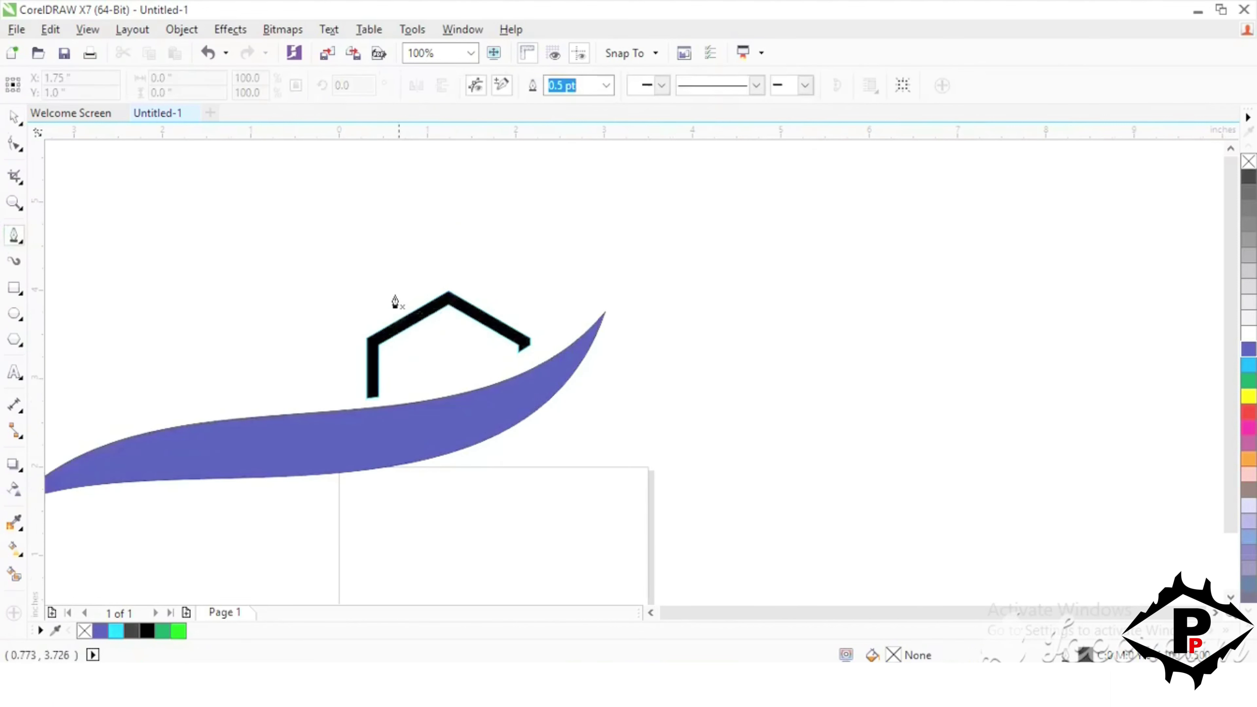
{"action": "left_click", "coordinate": [388, 291]}
{"action": "left_click", "coordinate": [422, 311]}
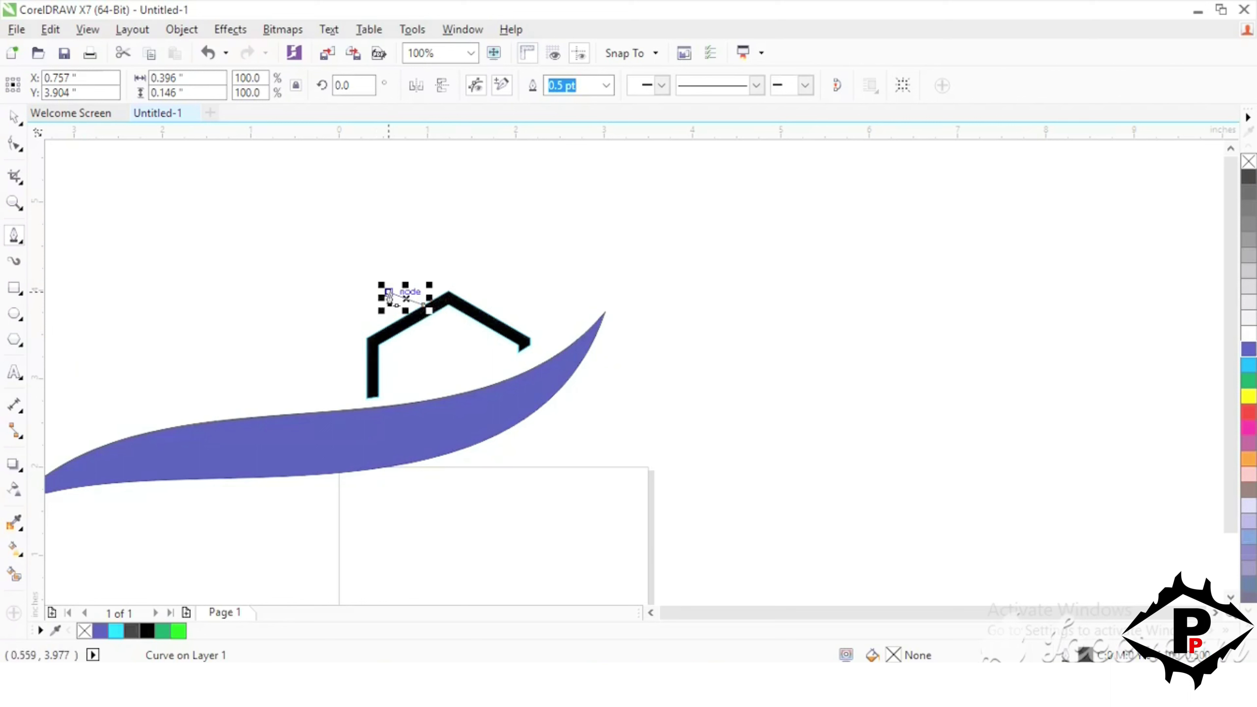
{"action": "left_click", "coordinate": [389, 294]}
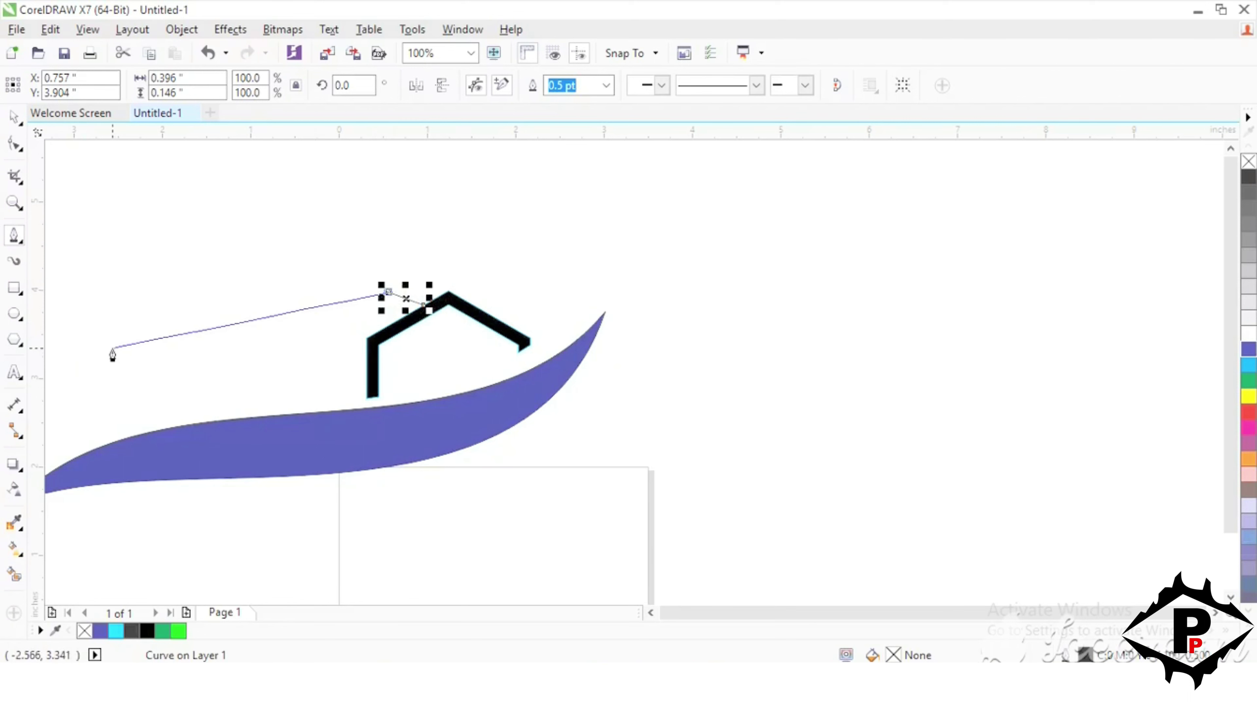
{"action": "left_click", "coordinate": [85, 340]}
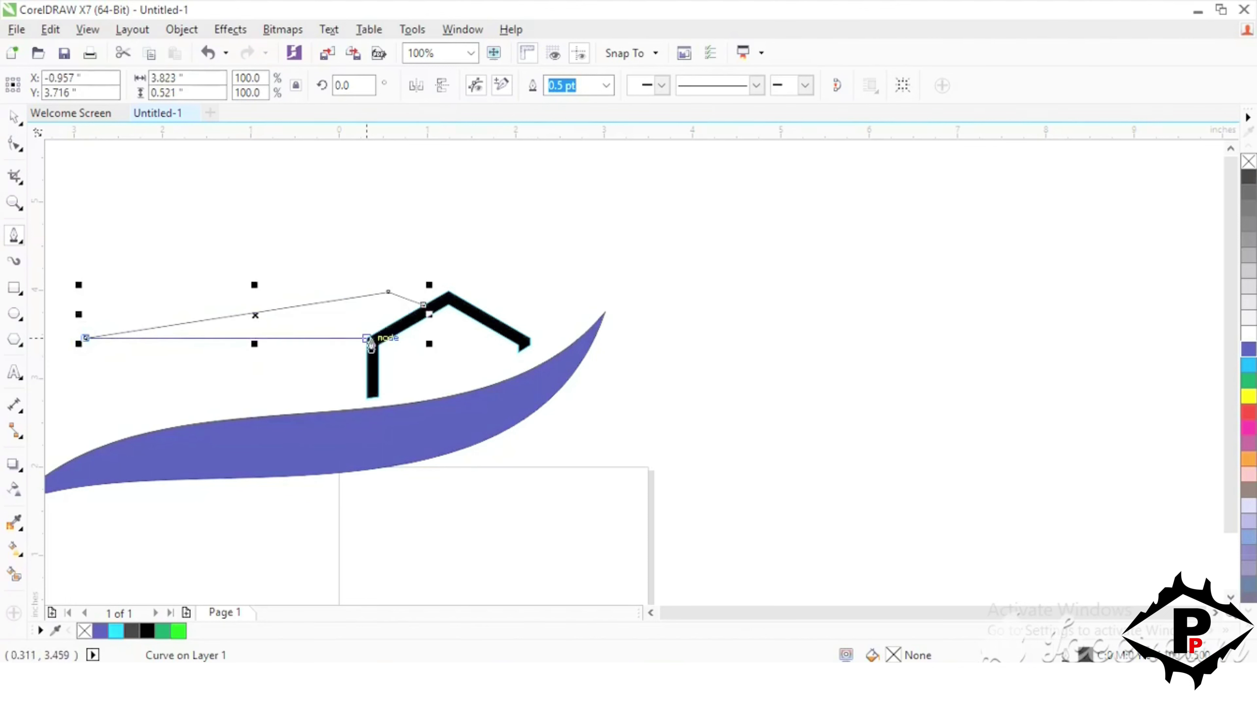
{"action": "left_click", "coordinate": [367, 339]}
{"action": "left_click", "coordinate": [424, 307]}
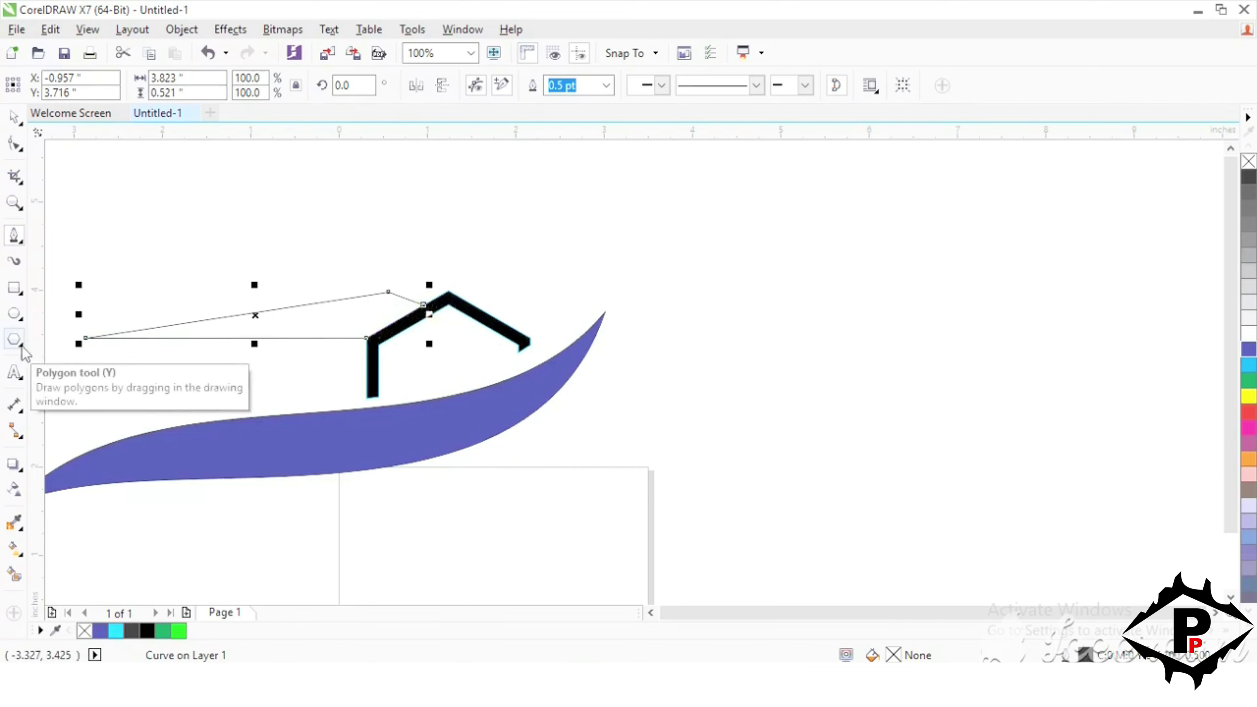
Fill the roof outline with black and a 0.5 pt cyan outline using the Smart Fill tool
{"action": "left_click", "coordinate": [18, 123]}
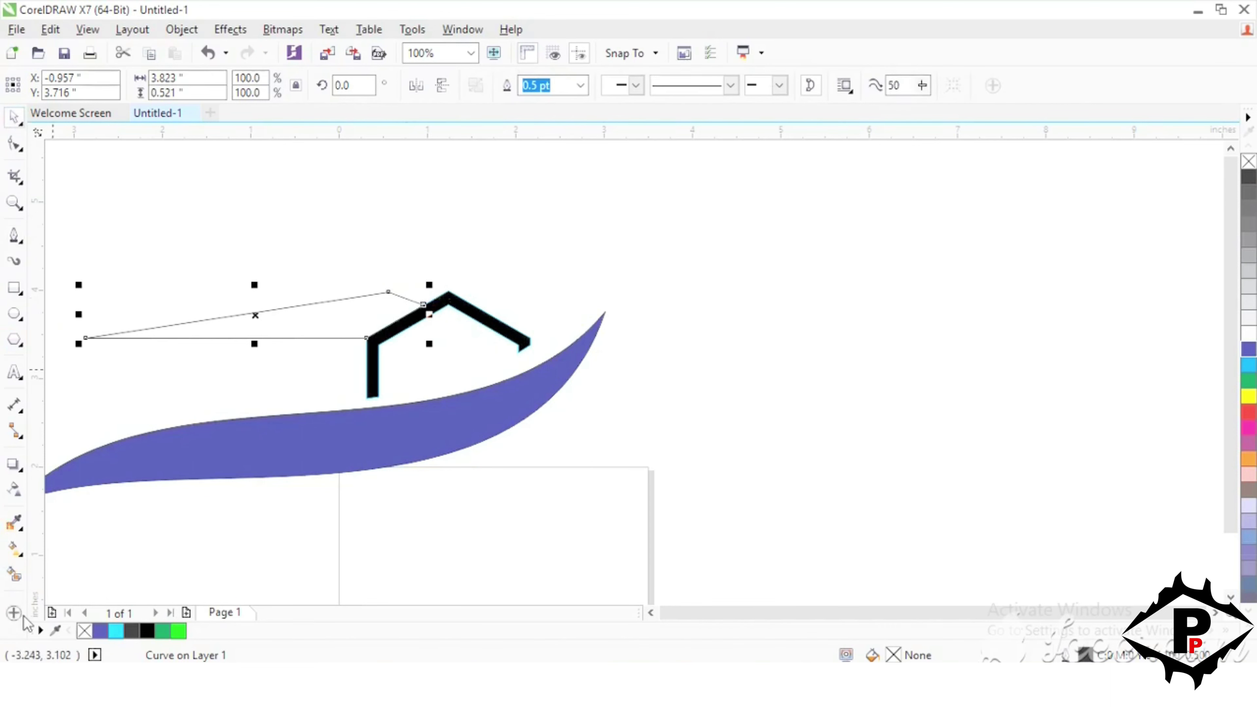
{"action": "left_click", "coordinate": [14, 575]}
{"action": "left_click", "coordinate": [335, 321]}
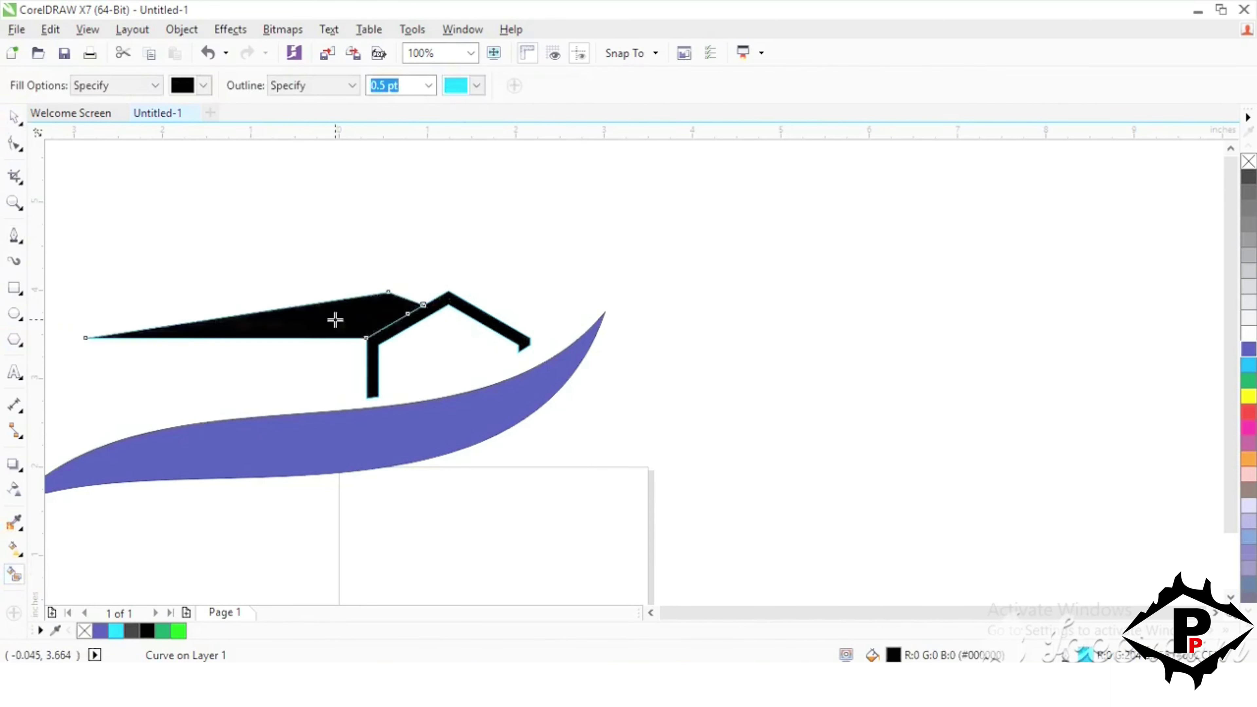
Weld the filled roof shape and the black hexagon band together
{"action": "left_click", "coordinate": [15, 121]}
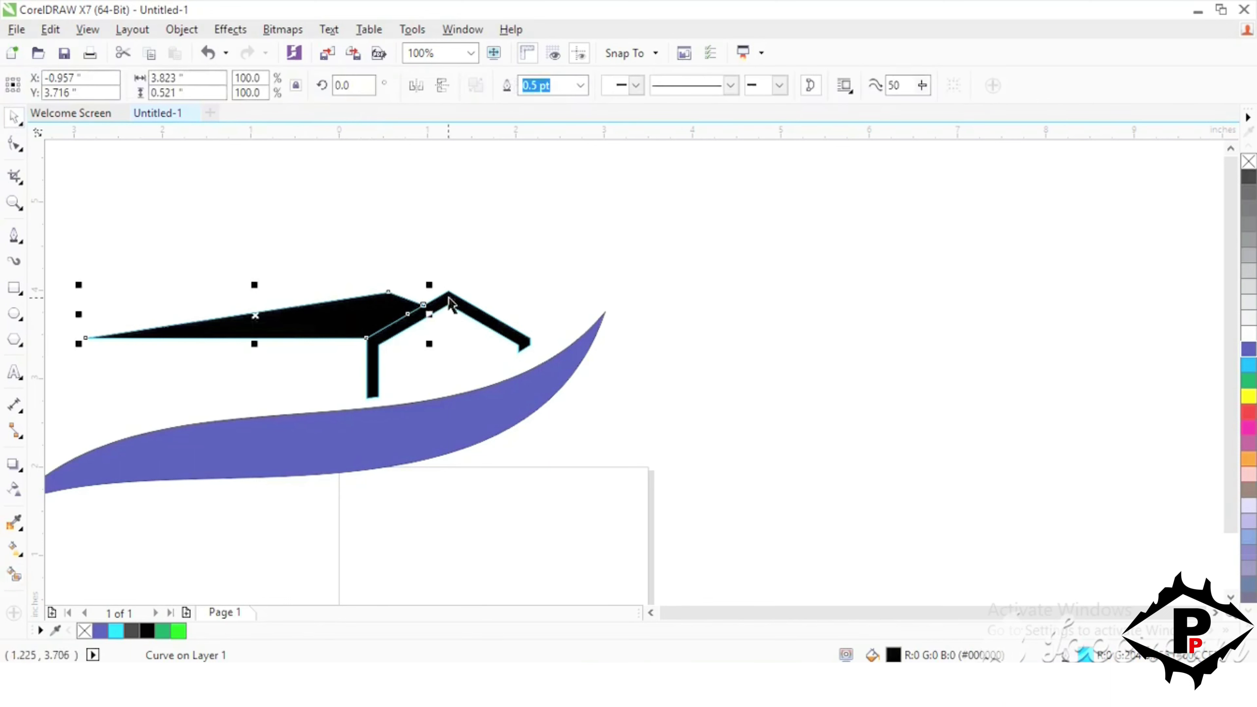
{"action": "left_click", "coordinate": [455, 307], "text": "shift"}
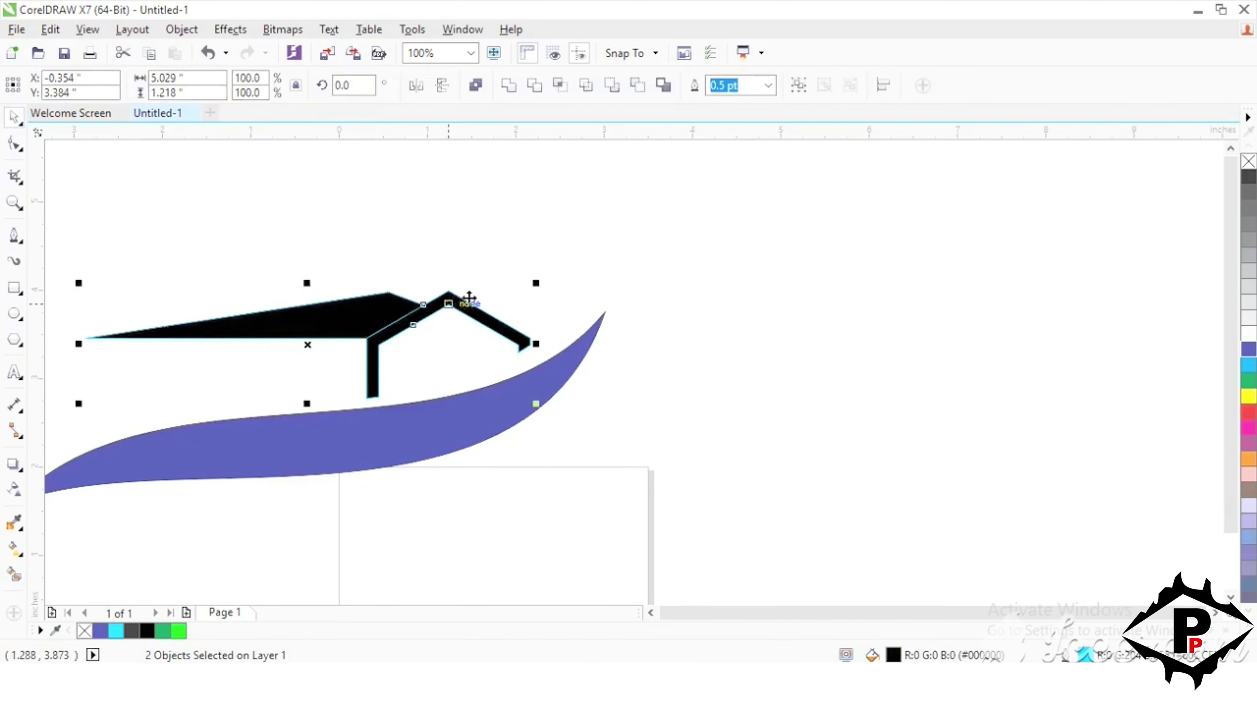
{"action": "left_click", "coordinate": [510, 86]}
{"action": "left_click", "coordinate": [496, 225]}
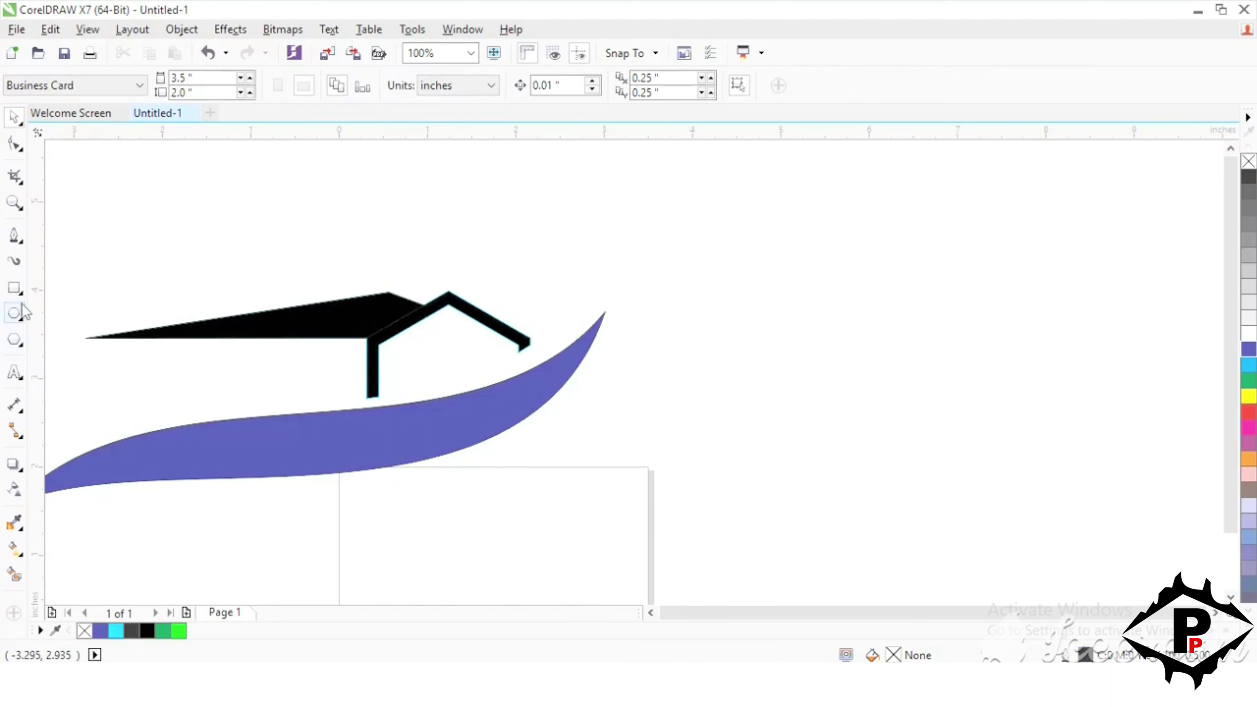
Draw a vertical rectangle about 0.15 in wide and 0.63 in high, and place it in black as a post under the roof's left end
{"action": "left_click", "coordinate": [36, 283]}
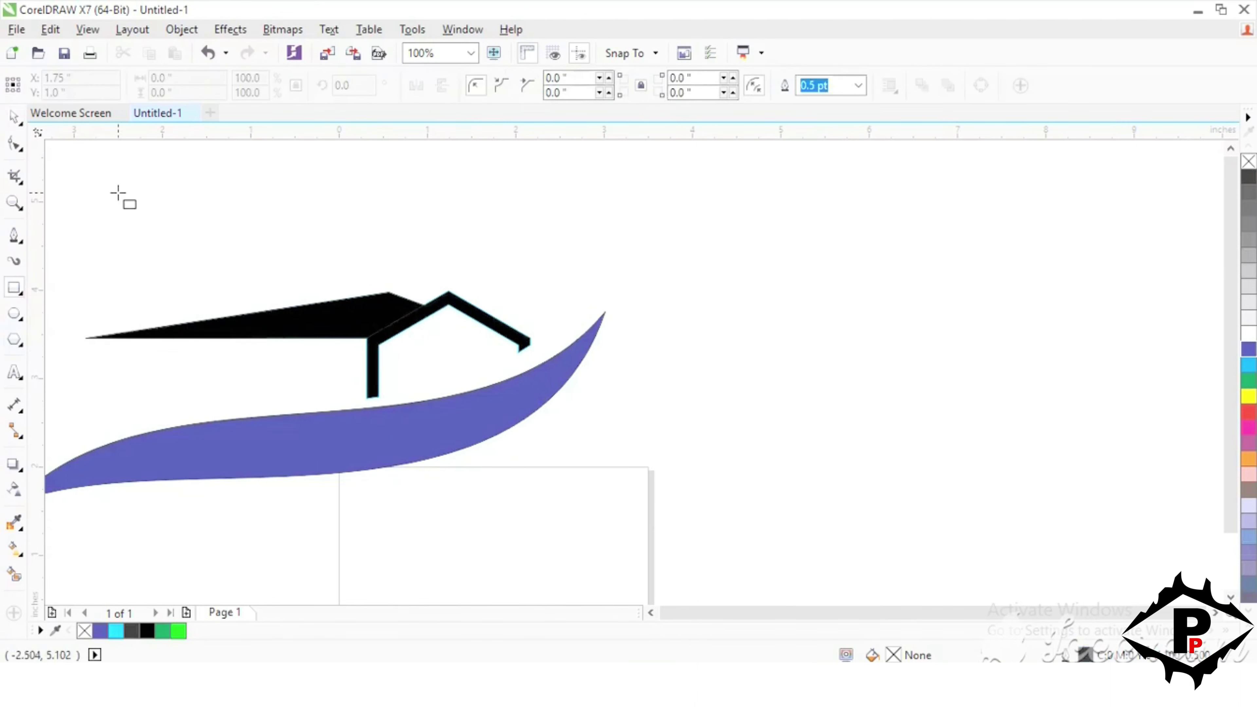
{"action": "left_click_drag", "start_coordinate": [119, 192], "coordinate": [132, 246]}
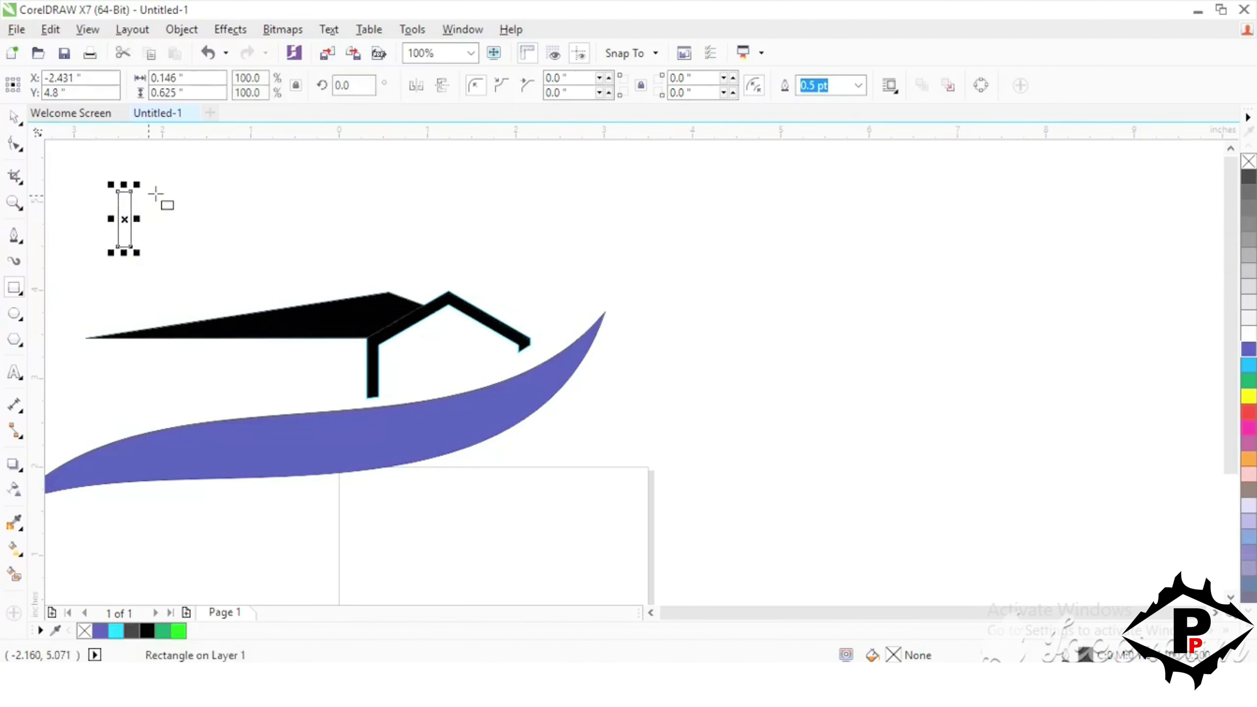
{"action": "left_click", "coordinate": [1251, 179]}
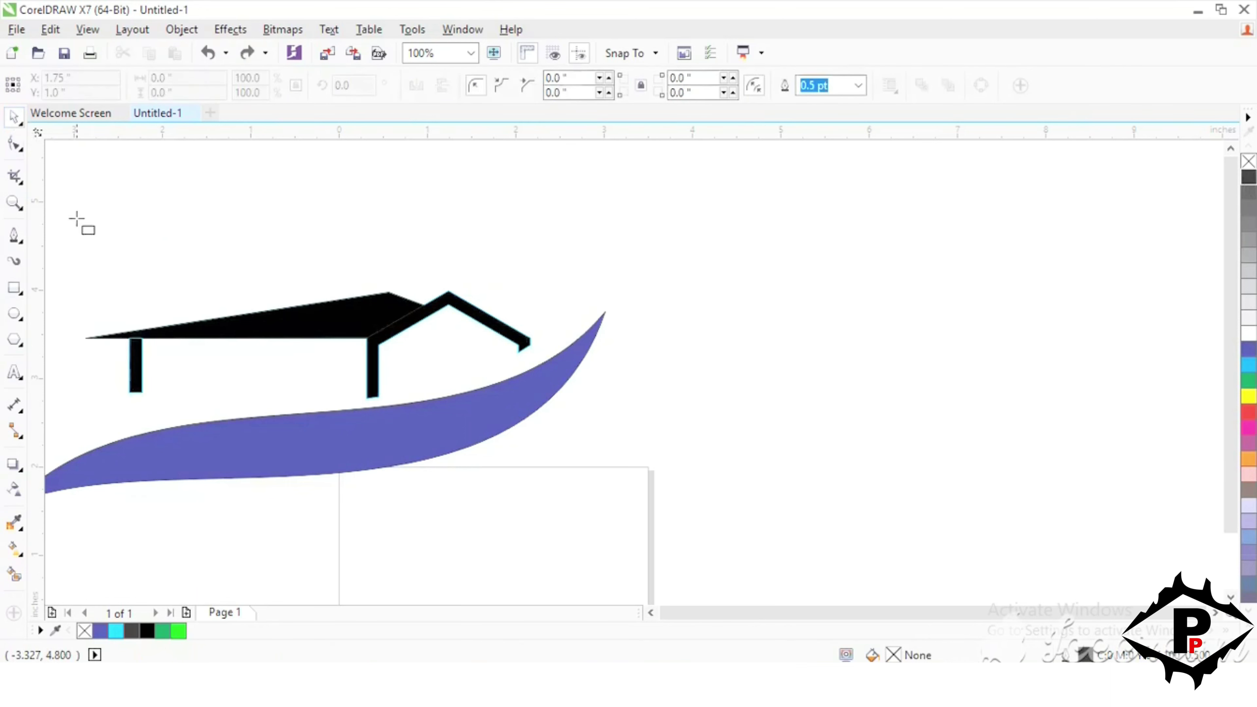
Draw a window rectangle about 0.43 in wide and 0.21 in high, and align a duplicate of it right beside it
{"action": "key", "text": "F6"}
{"action": "left_click_drag", "start_coordinate": [98, 182], "coordinate": [136, 201]}
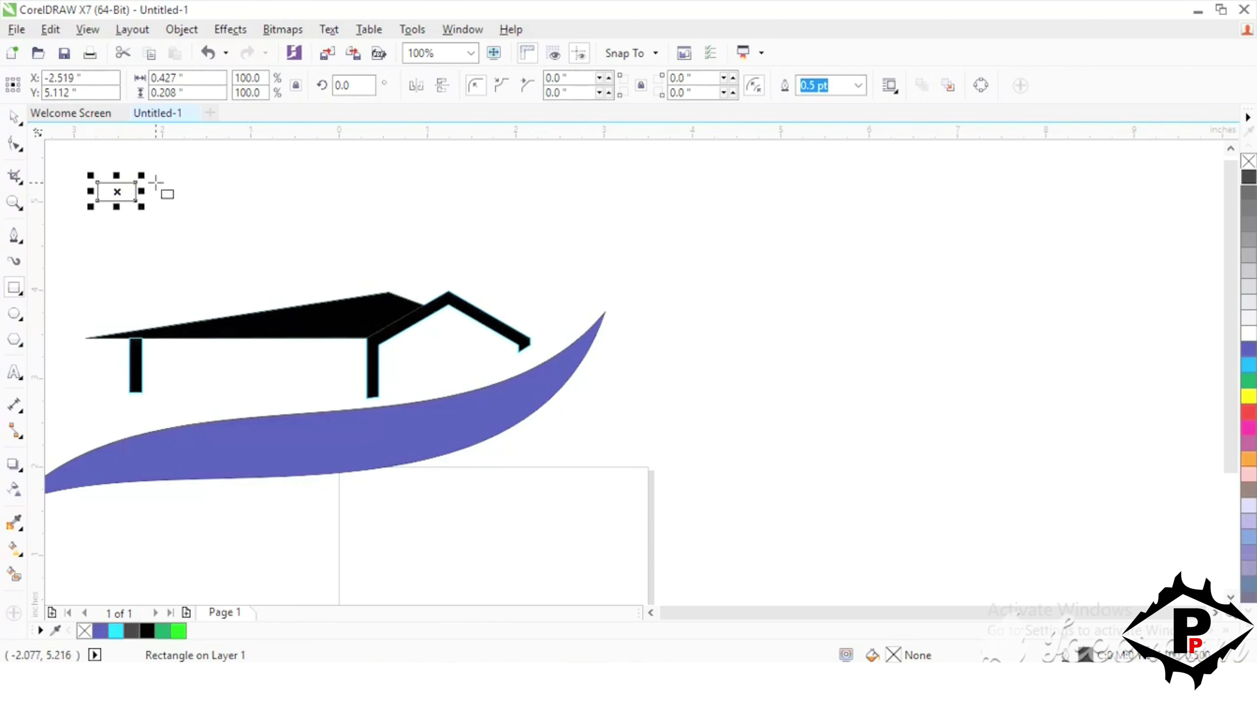
{"action": "key", "text": "ctrl+d"}
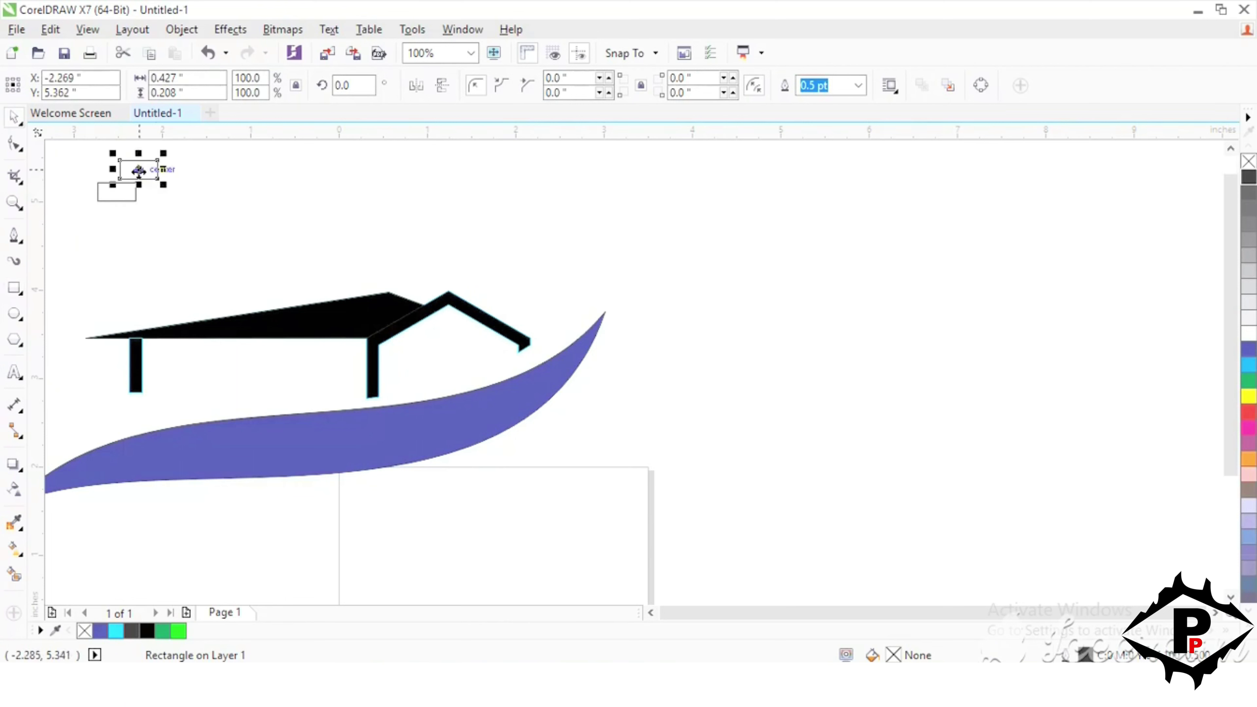
{"action": "left_click_drag", "start_coordinate": [138, 170], "coordinate": [156, 193]}
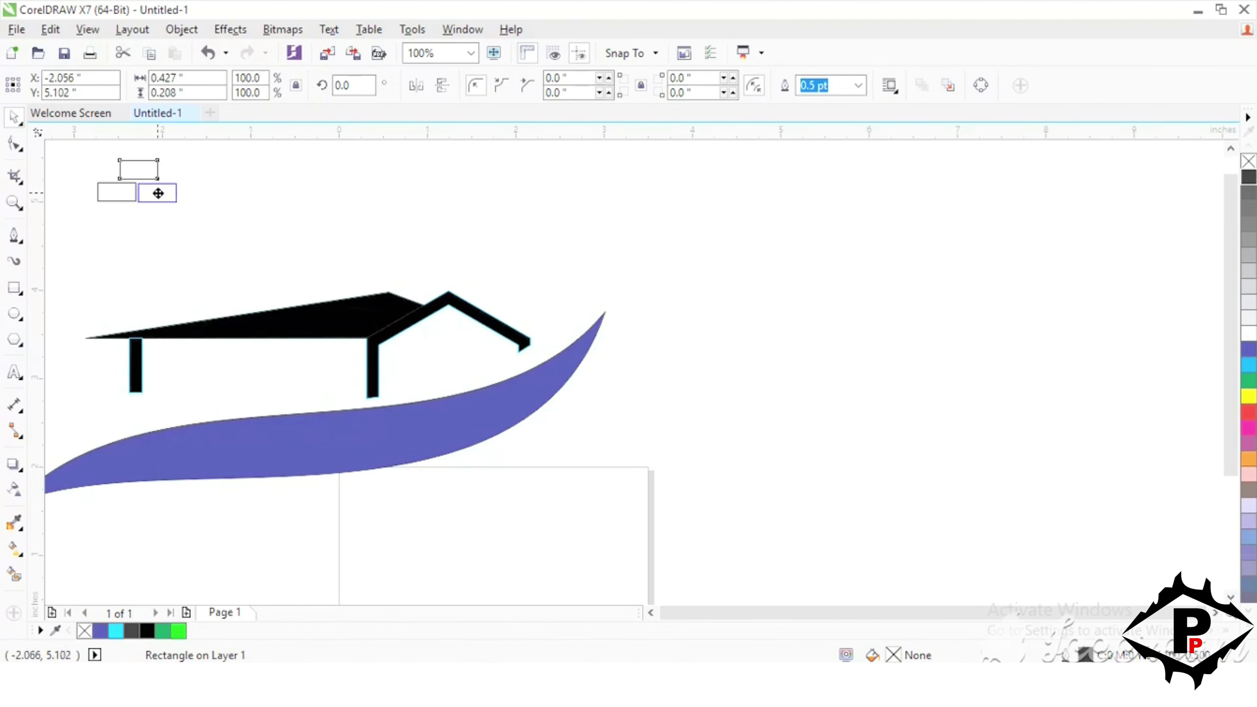
{"action": "left_click_drag", "start_coordinate": [158, 193], "coordinate": [158, 193]}
{"action": "left_click", "coordinate": [269, 188]}
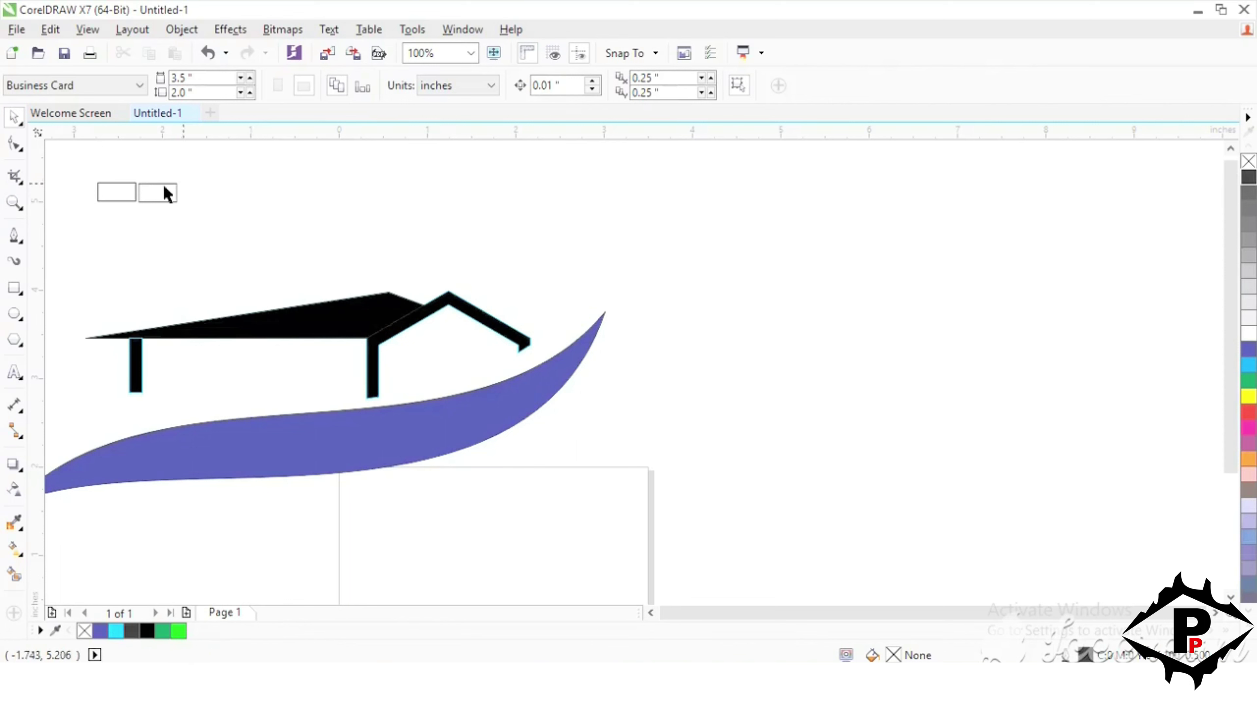
{"action": "left_click", "coordinate": [158, 192]}
{"action": "key", "text": "Up"}
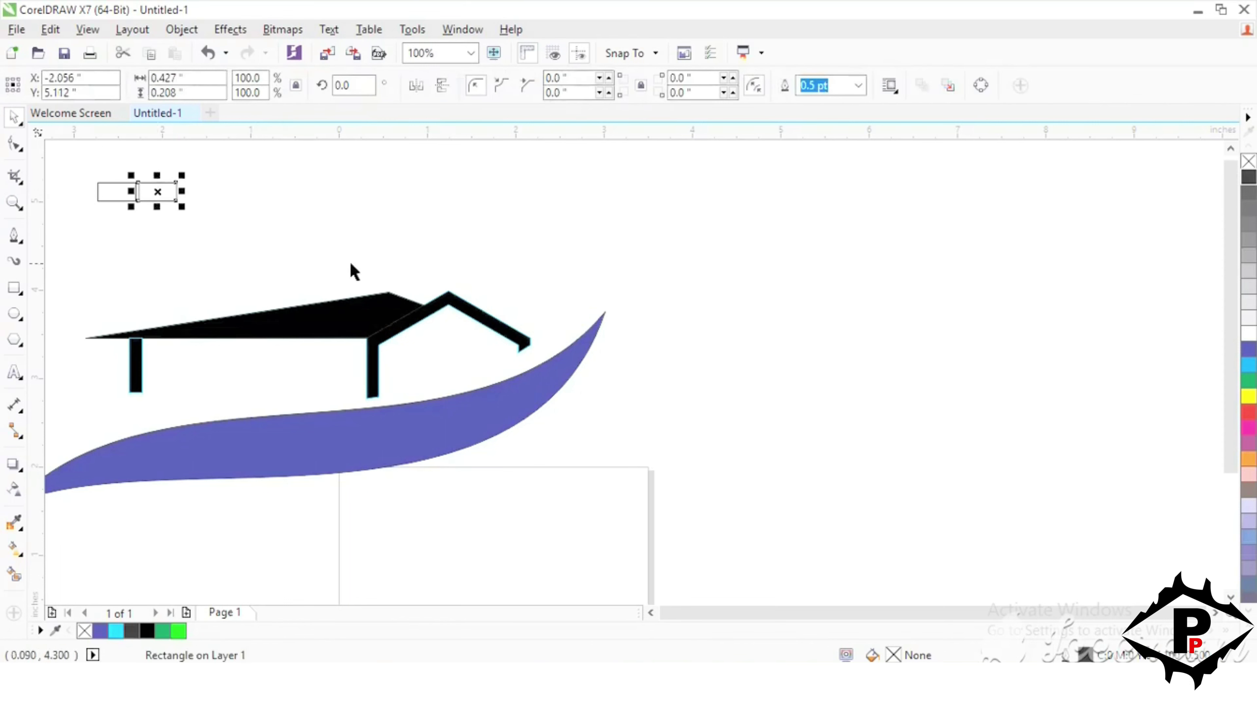
{"action": "left_click", "coordinate": [379, 199]}
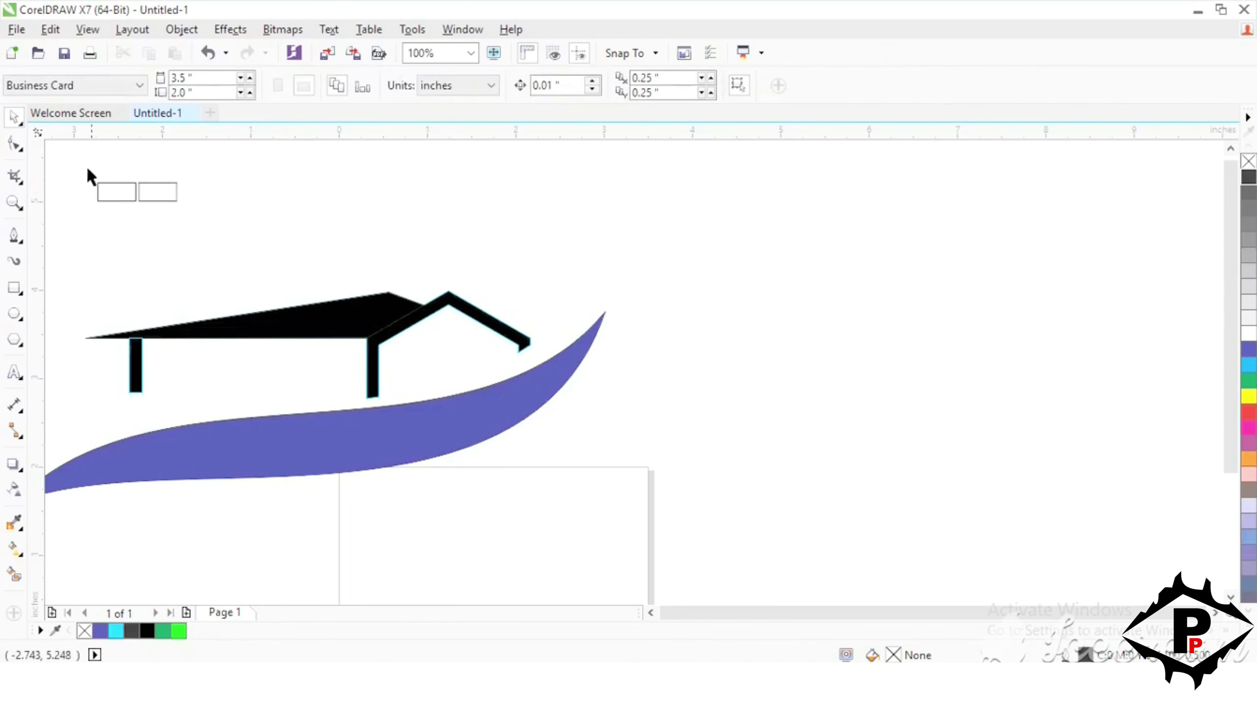
Fill both window rectangles with blue-violet and move them under the long roof between the two posts
{"action": "left_click_drag", "start_coordinate": [229, 229], "coordinate": [229, 229]}
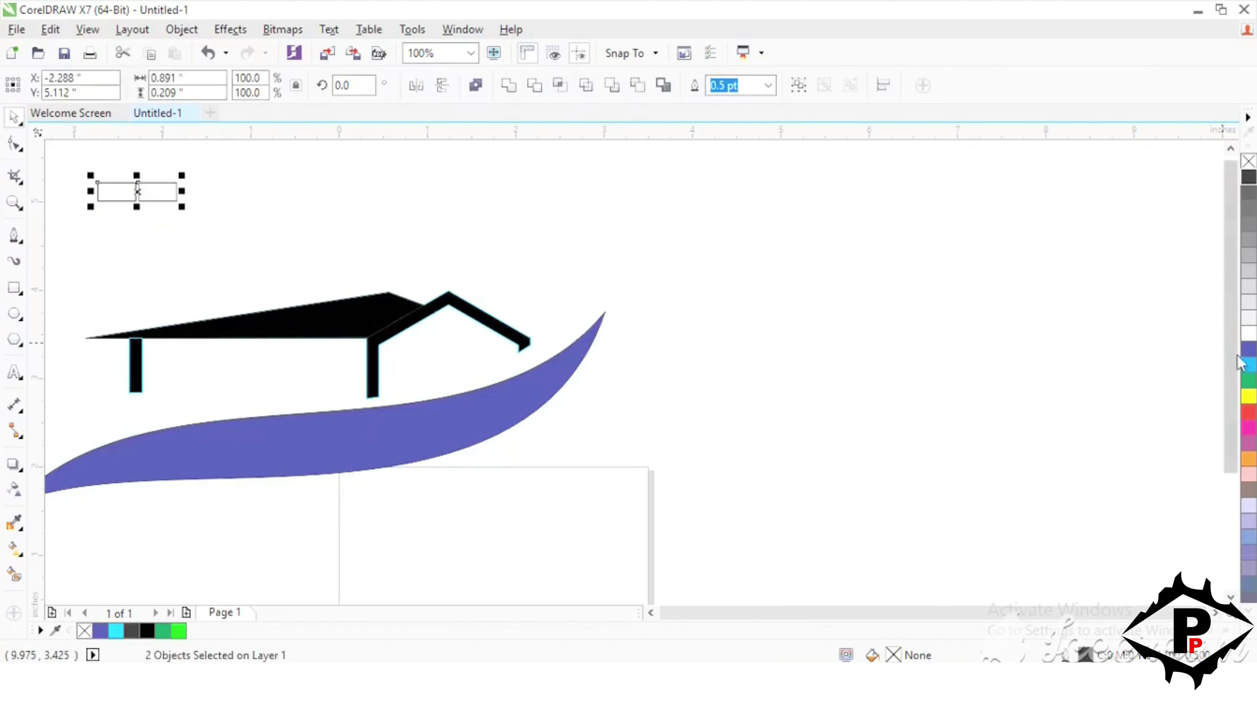
{"action": "left_click", "coordinate": [1249, 349]}
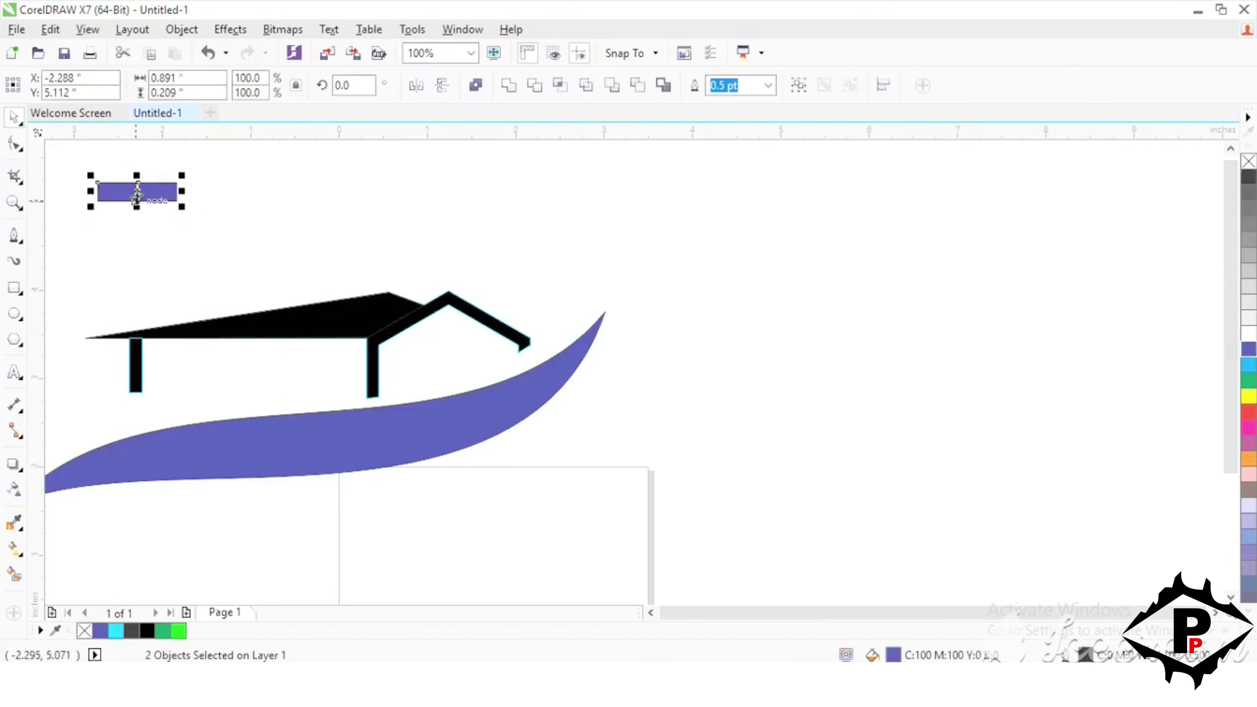
{"action": "left_click_drag", "start_coordinate": [136, 195], "coordinate": [261, 376]}
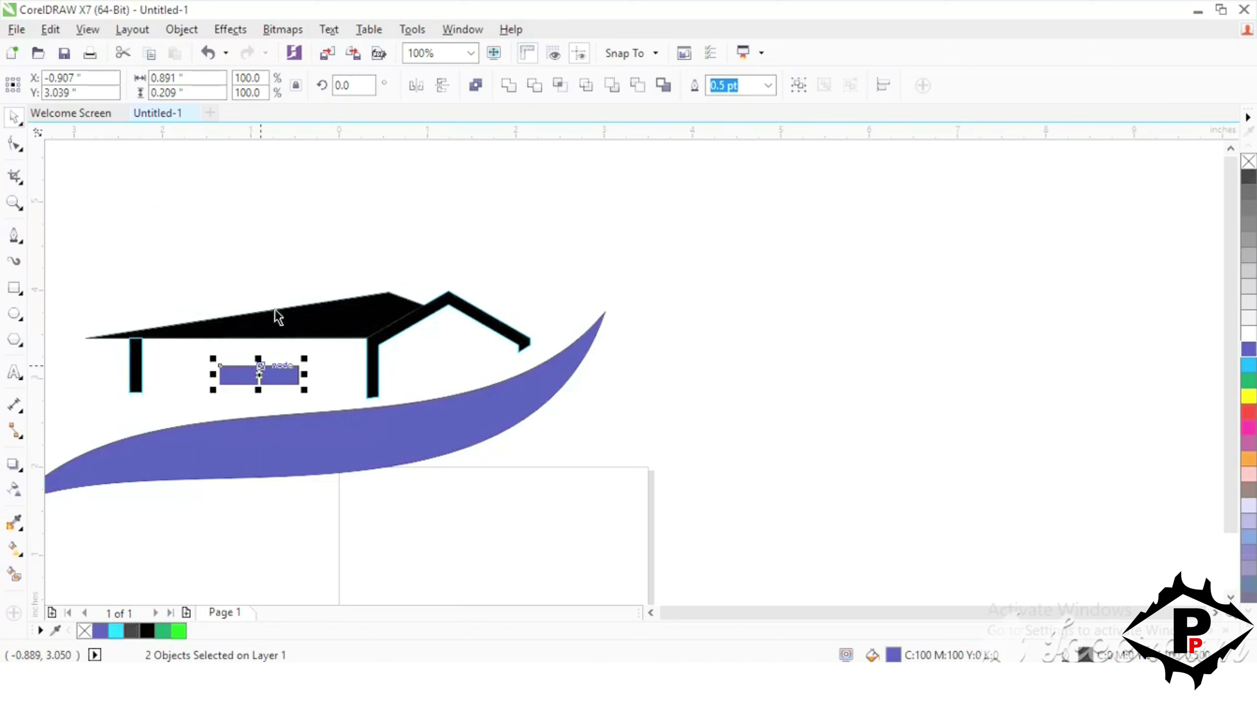
{"action": "left_click", "coordinate": [232, 177]}
Draw a small windowpane rectangle about 0.27 in wide and 0.21 in high, and place a copy to its right
{"action": "left_click", "coordinate": [14, 288]}
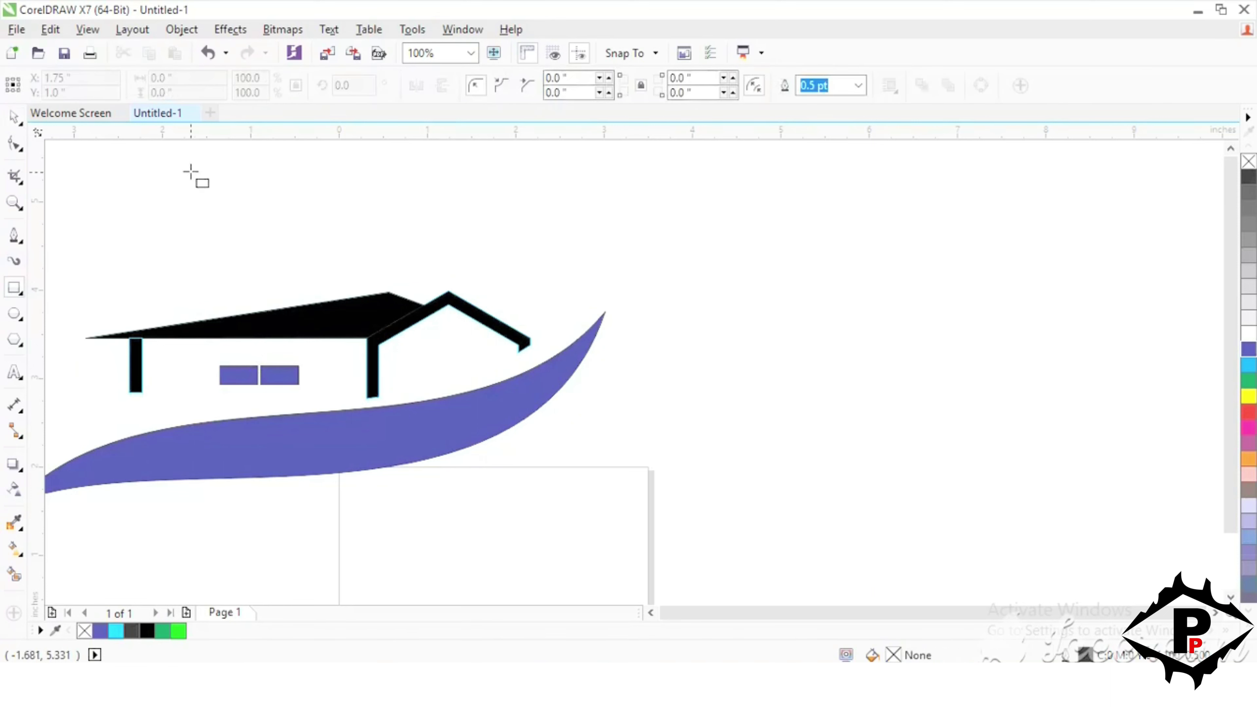
{"action": "left_click_drag", "start_coordinate": [187, 167], "coordinate": [212, 185]}
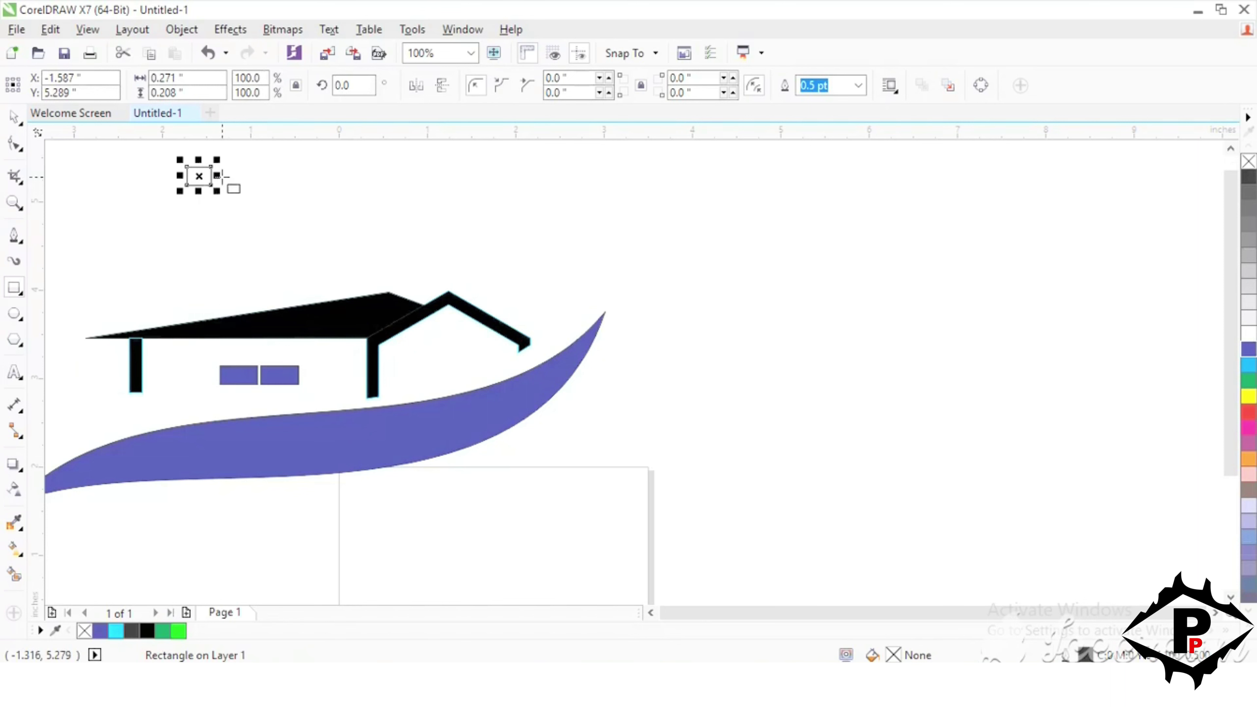
{"action": "key", "text": "space"}
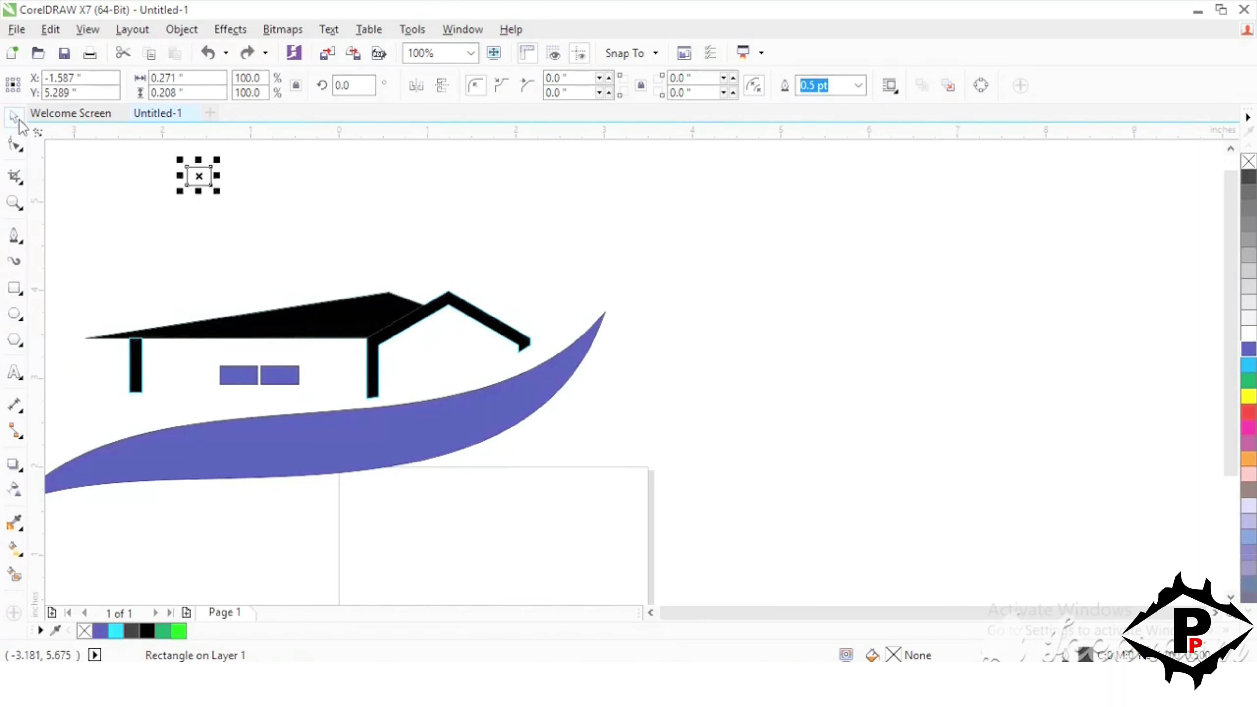
{"action": "left_click_drag", "start_coordinate": [199, 176], "coordinate": [227, 181]}
{"action": "left_click", "coordinate": [286, 193]}
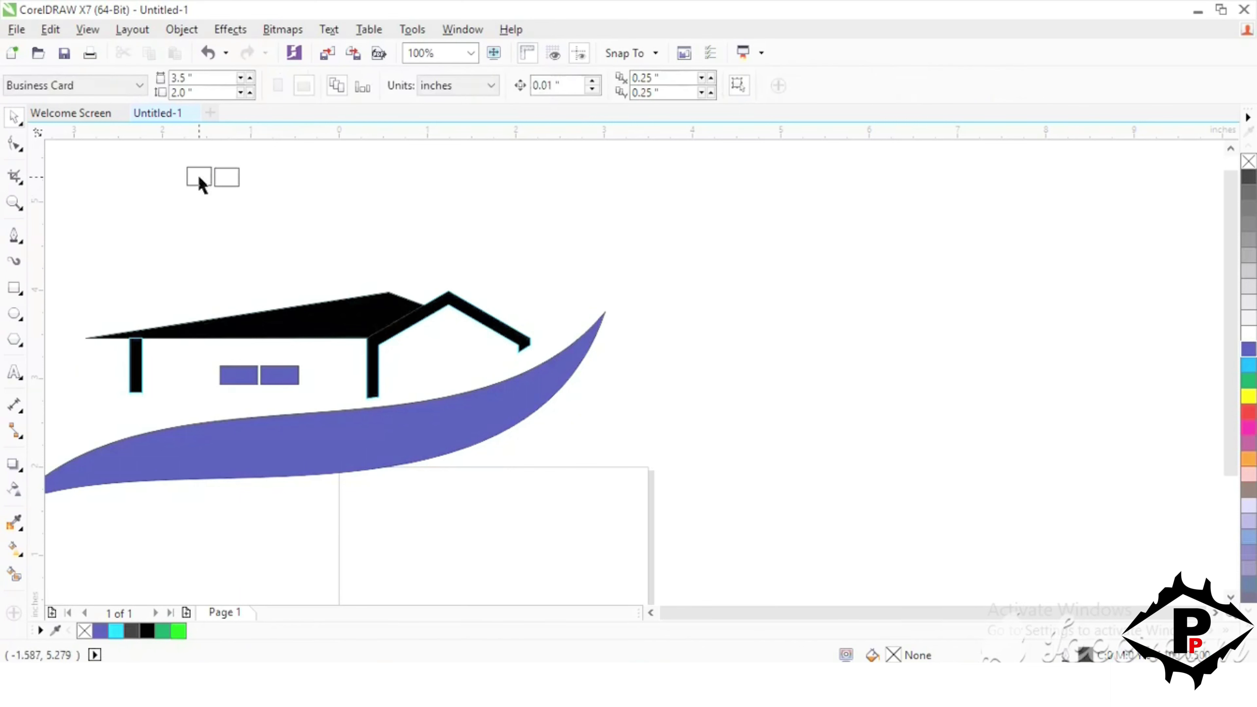
Copy the pair of small windowpanes directly below to form a two-by-two window grid
{"action": "left_click", "coordinate": [198, 173]}
{"action": "left_click", "coordinate": [238, 179]}
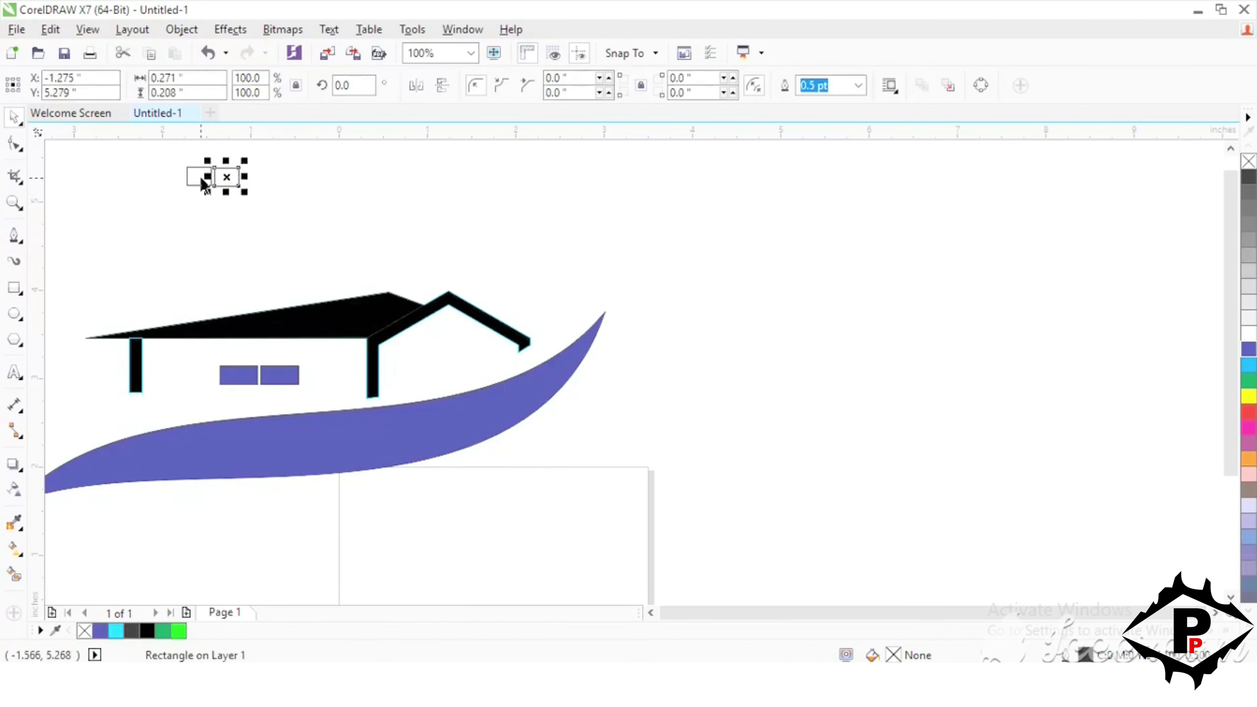
{"action": "left_click", "coordinate": [210, 177], "text": "shift"}
{"action": "left_click_drag", "start_coordinate": [216, 178], "coordinate": [217, 202]}
{"action": "key", "text": "Escape"}
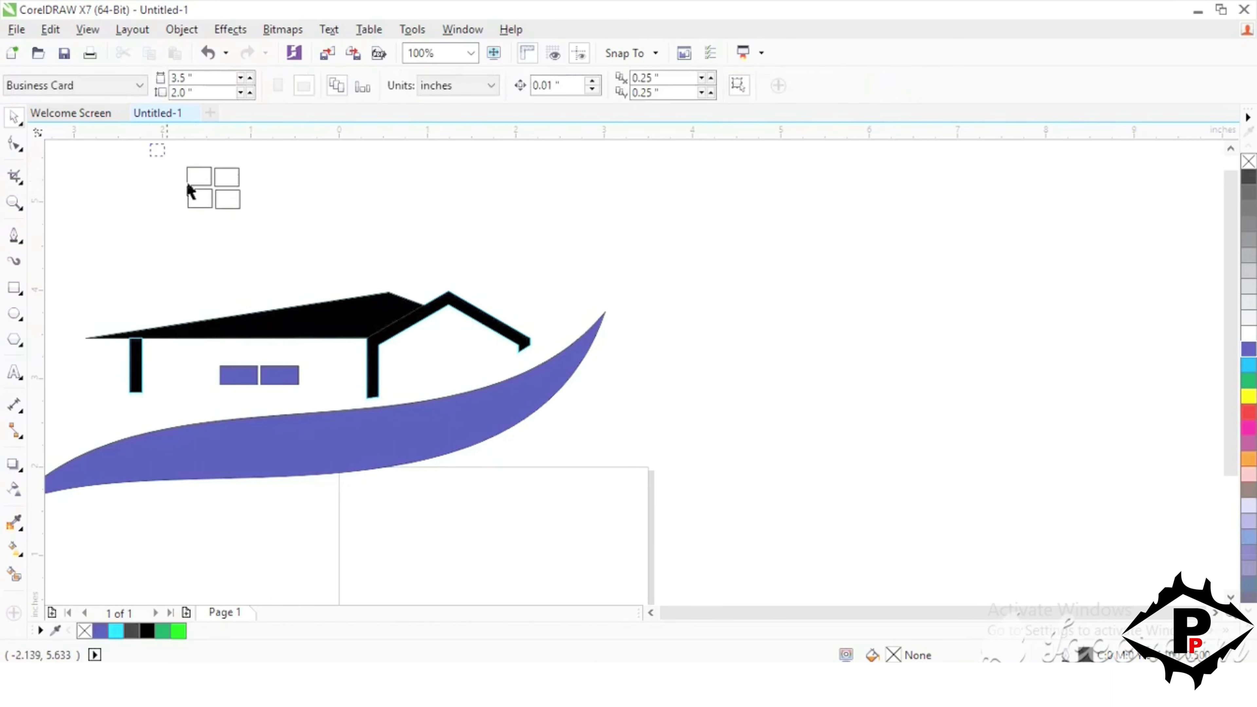
Fill the four windowpanes with blue-violet and move them as a set under the gable peak
{"action": "left_click_drag", "start_coordinate": [289, 257], "coordinate": [171, 151]}
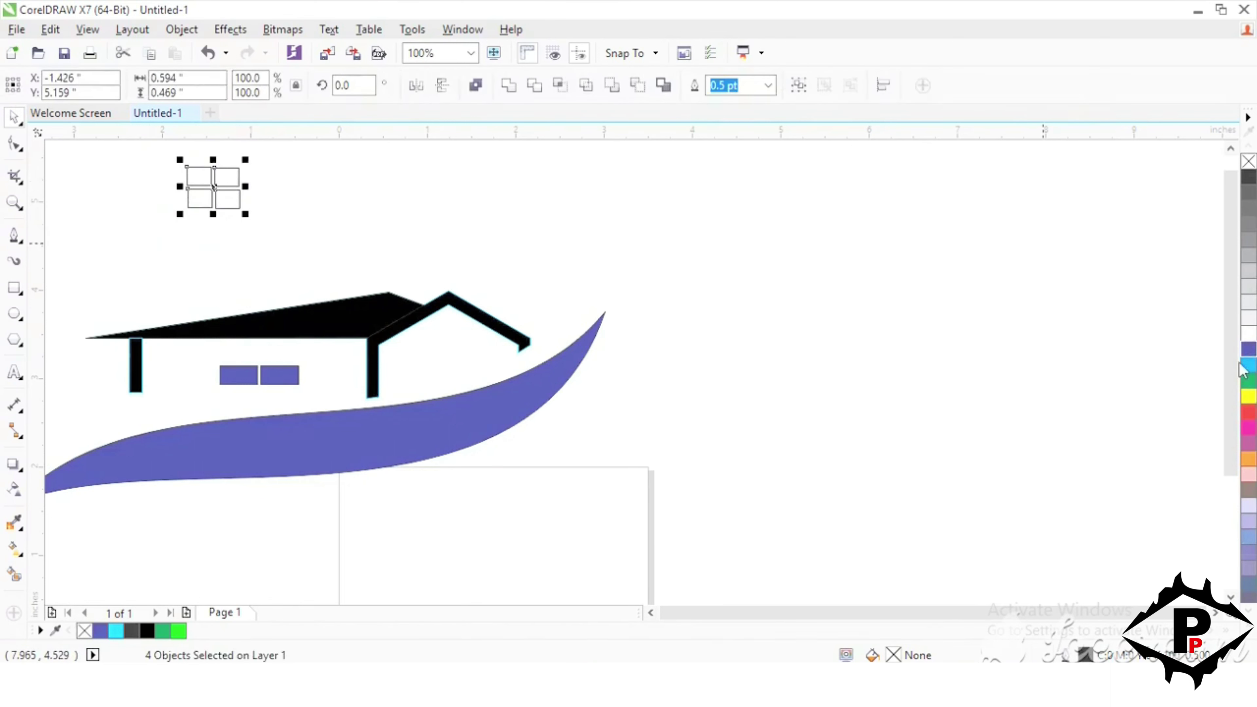
{"action": "left_click", "coordinate": [1248, 352]}
{"action": "left_click_drag", "start_coordinate": [244, 198], "coordinate": [452, 357]}
{"action": "left_click", "coordinate": [721, 219]}
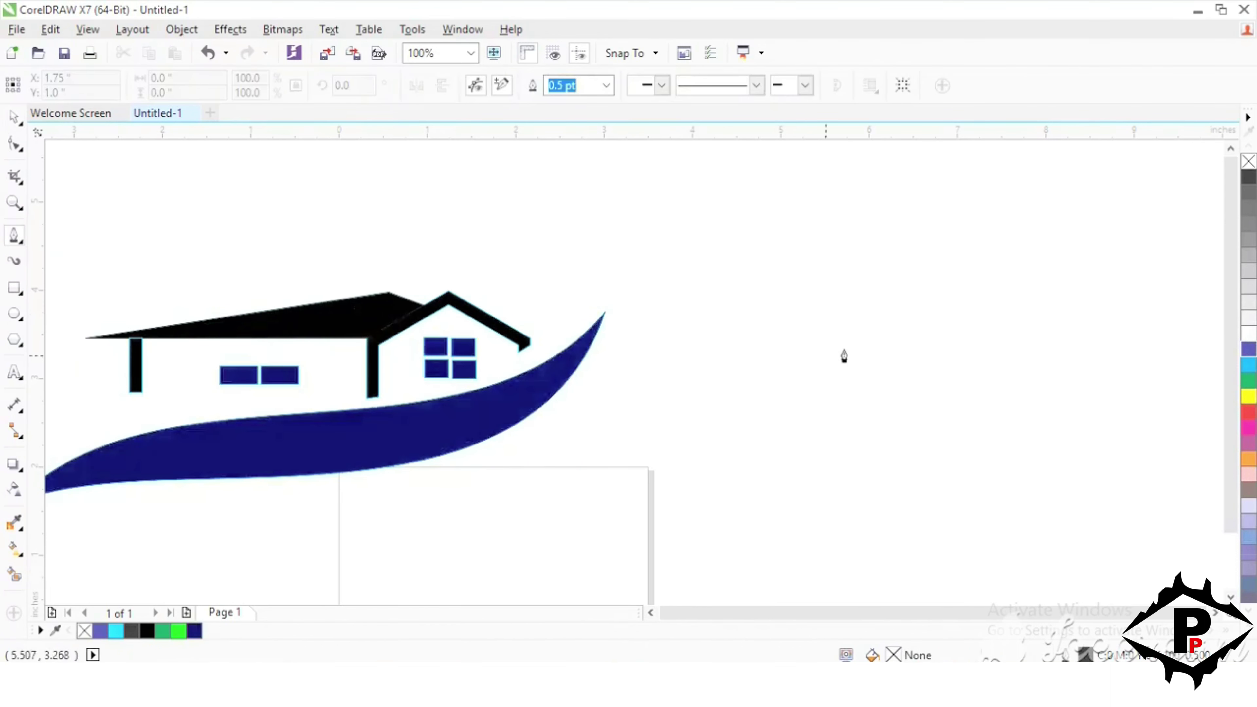
Draw a slanted two-node line about 3.55 in wide and 0.75 in high in the empty area right of the house
{"action": "left_click", "coordinate": [824, 355]}
{"action": "left_click", "coordinate": [1138, 289]}
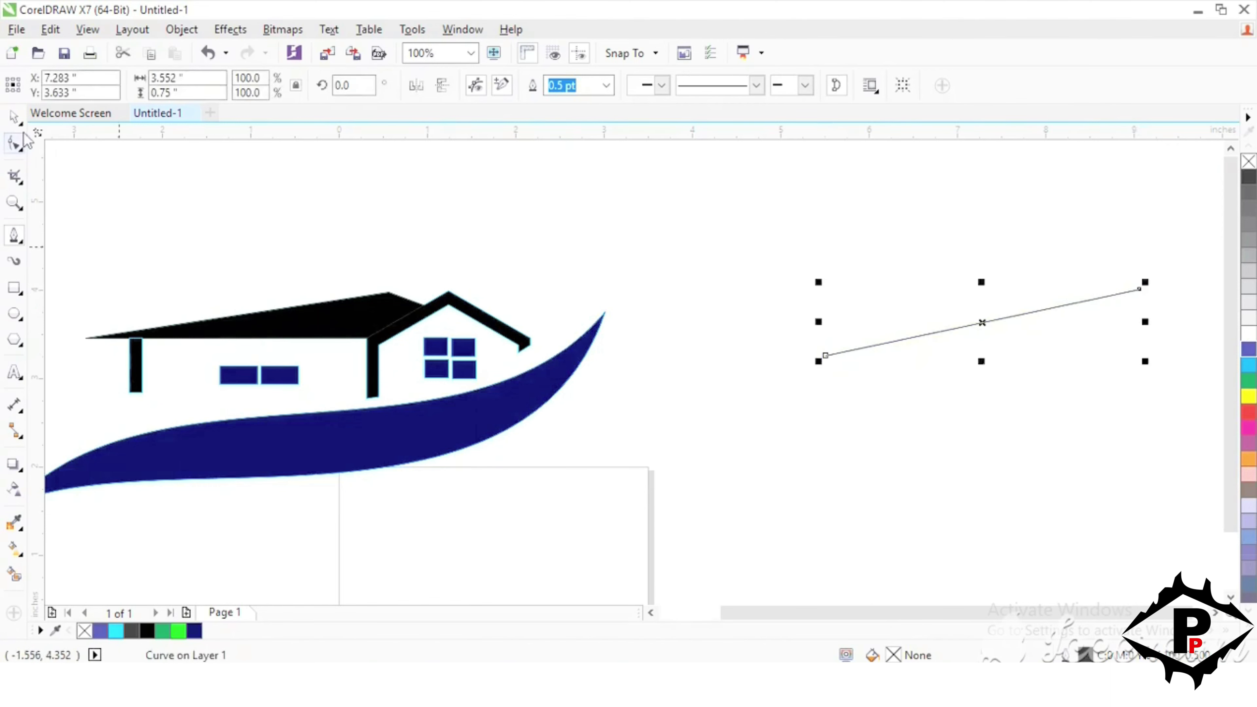
Convert both segments of the slanted line to curves and bend them apart into a narrow closed leaf shape
{"action": "left_click", "coordinate": [15, 144]}
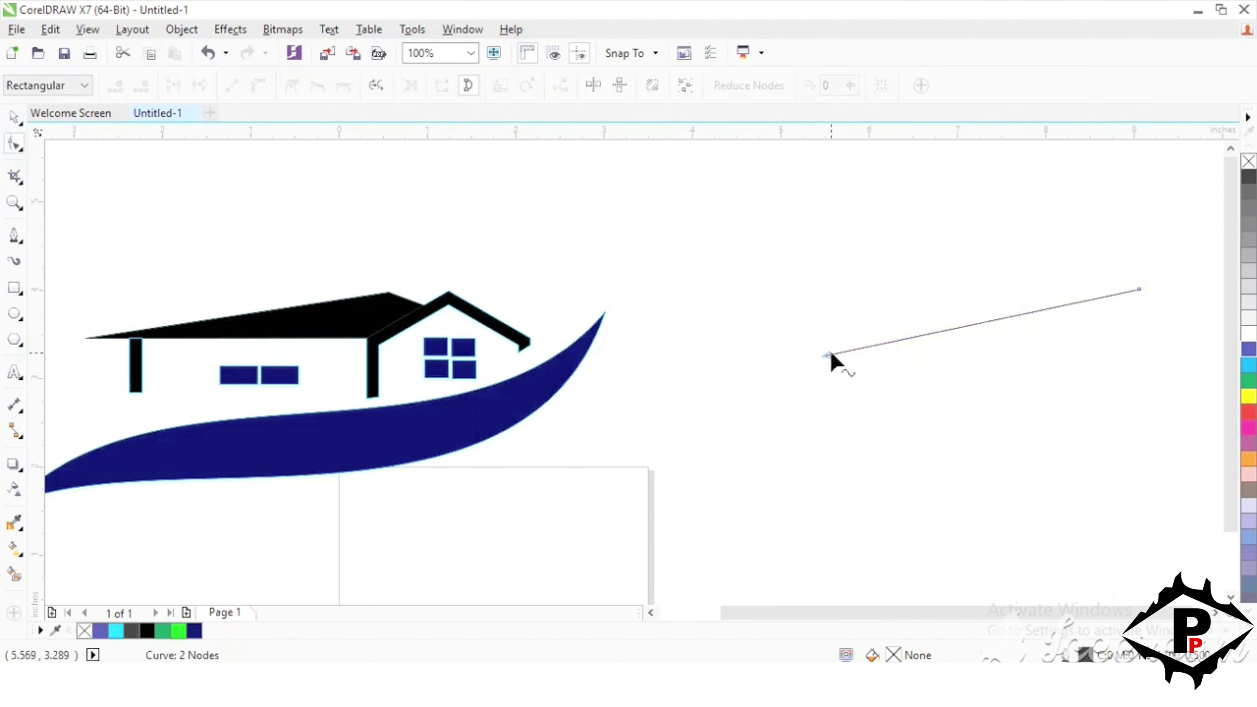
{"action": "left_click", "coordinate": [828, 356]}
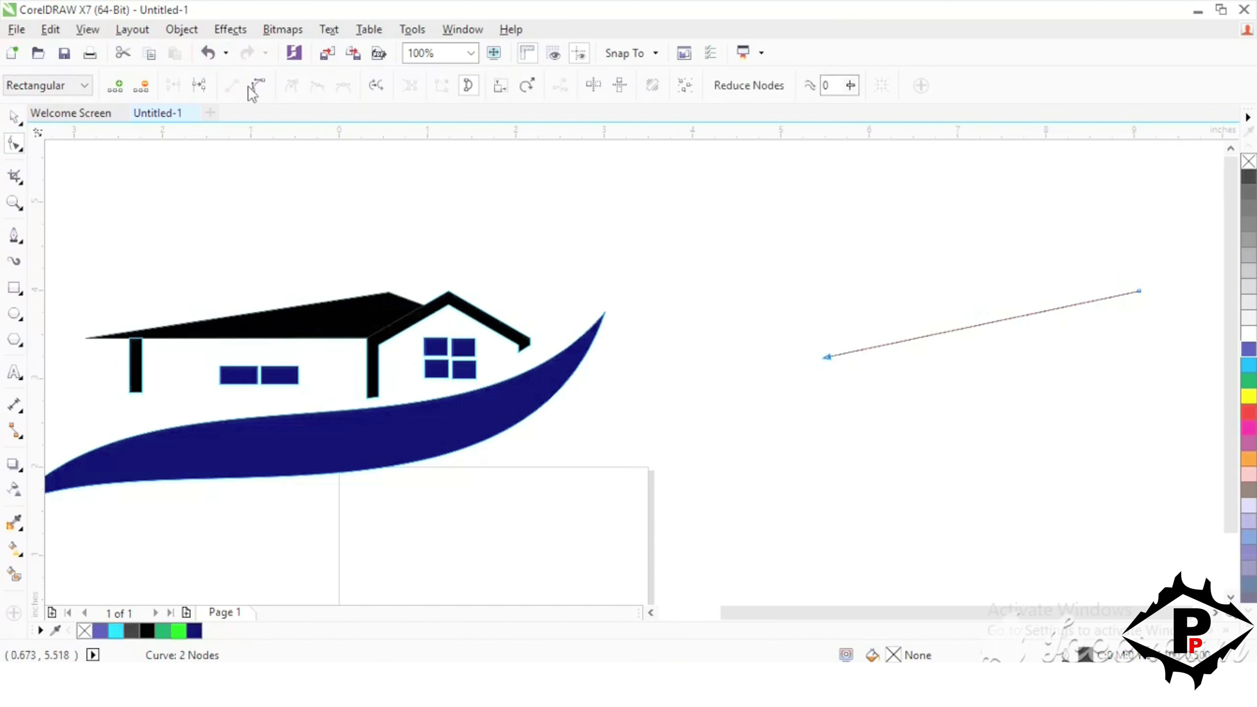
{"action": "left_click", "coordinate": [262, 88]}
{"action": "left_click_drag", "start_coordinate": [931, 341], "coordinate": [962, 338]}
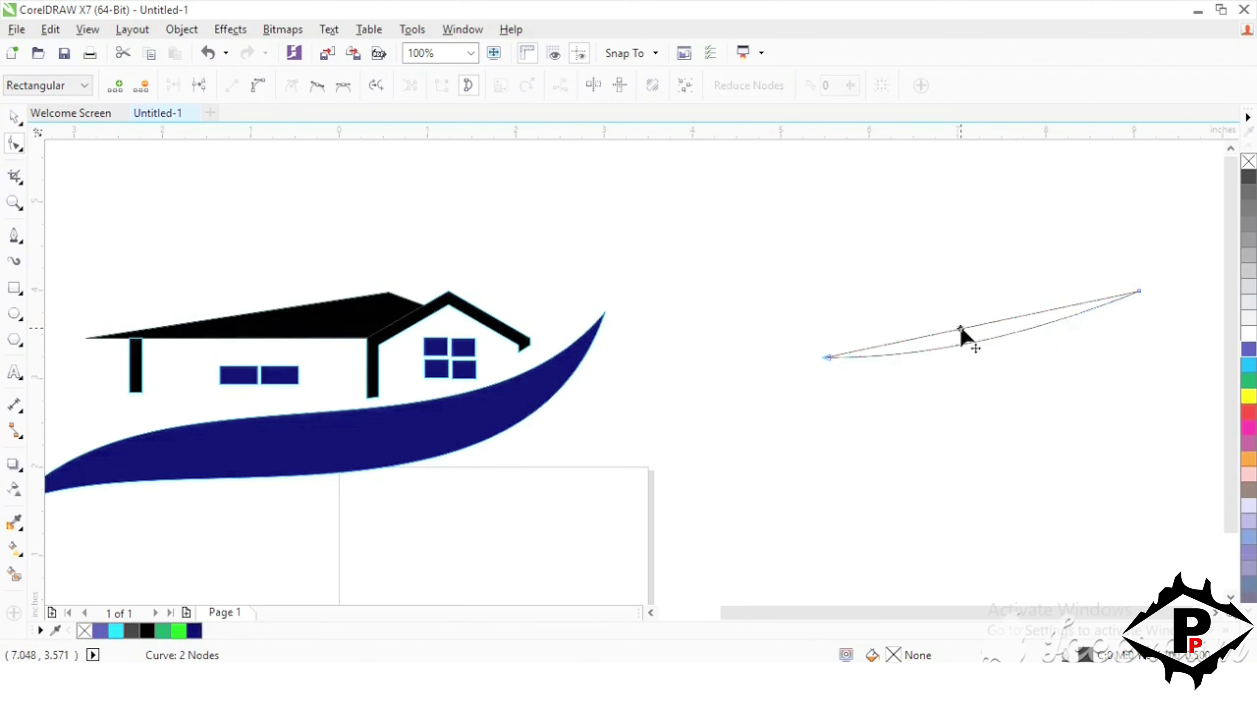
{"action": "left_click", "coordinate": [271, 90]}
{"action": "left_click_drag", "start_coordinate": [924, 340], "coordinate": [724, 321]}
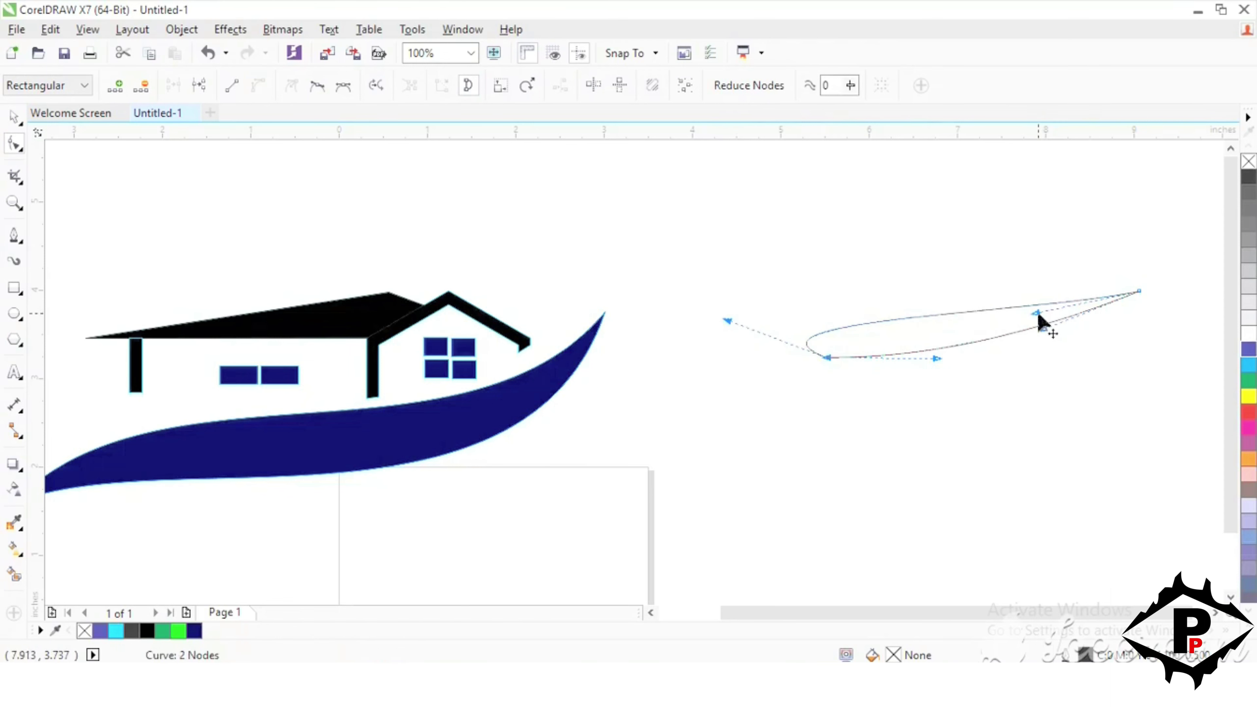
Adjust the curve handles at both end nodes so the two edges arch upward as a thin swoosh
{"action": "left_click_drag", "start_coordinate": [1039, 320], "coordinate": [1011, 263]}
{"action": "left_click_drag", "start_coordinate": [937, 359], "coordinate": [801, 305]}
{"action": "left_click_drag", "start_coordinate": [1043, 330], "coordinate": [1031, 295]}
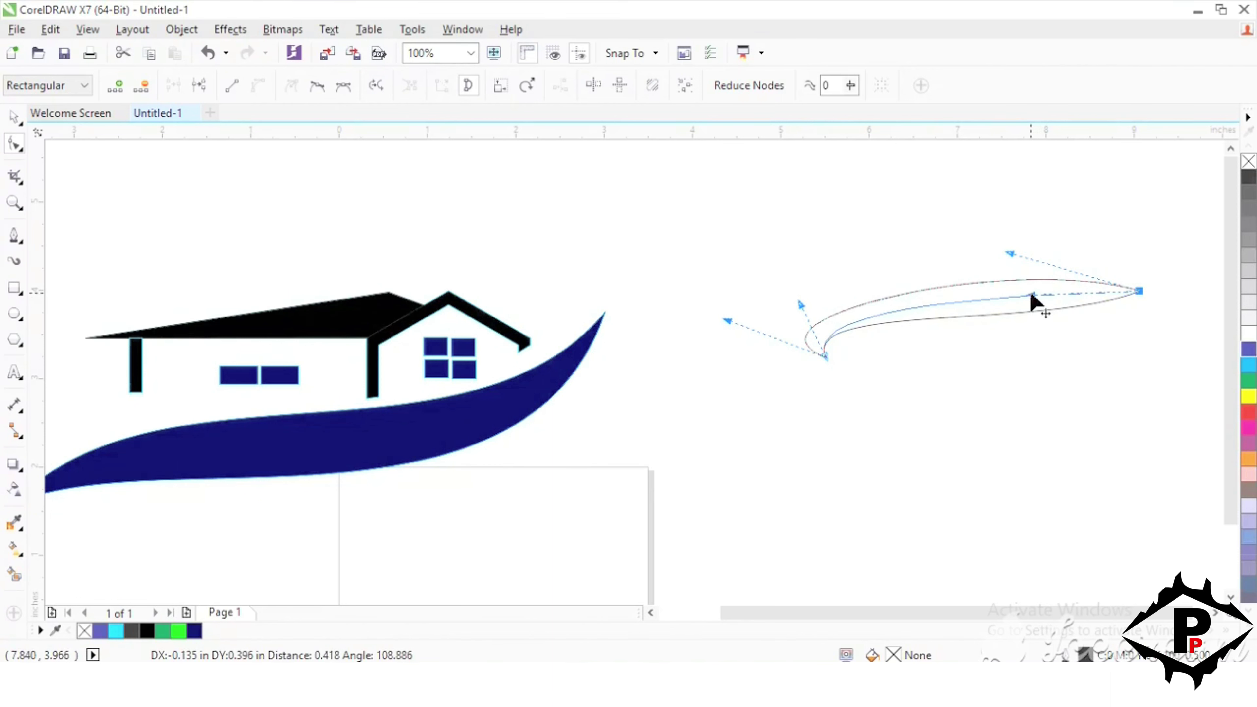
{"action": "left_click_drag", "start_coordinate": [1031, 296], "coordinate": [1032, 297]}
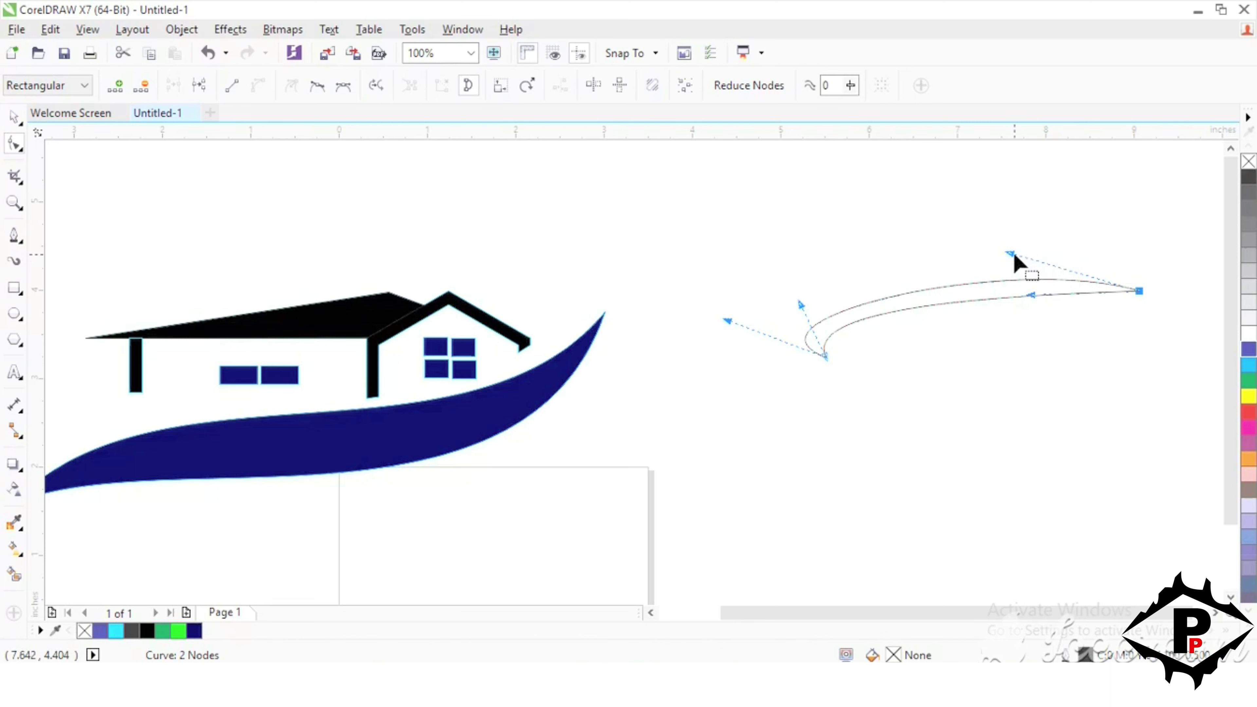
{"action": "left_click_drag", "start_coordinate": [1010, 255], "coordinate": [1011, 268]}
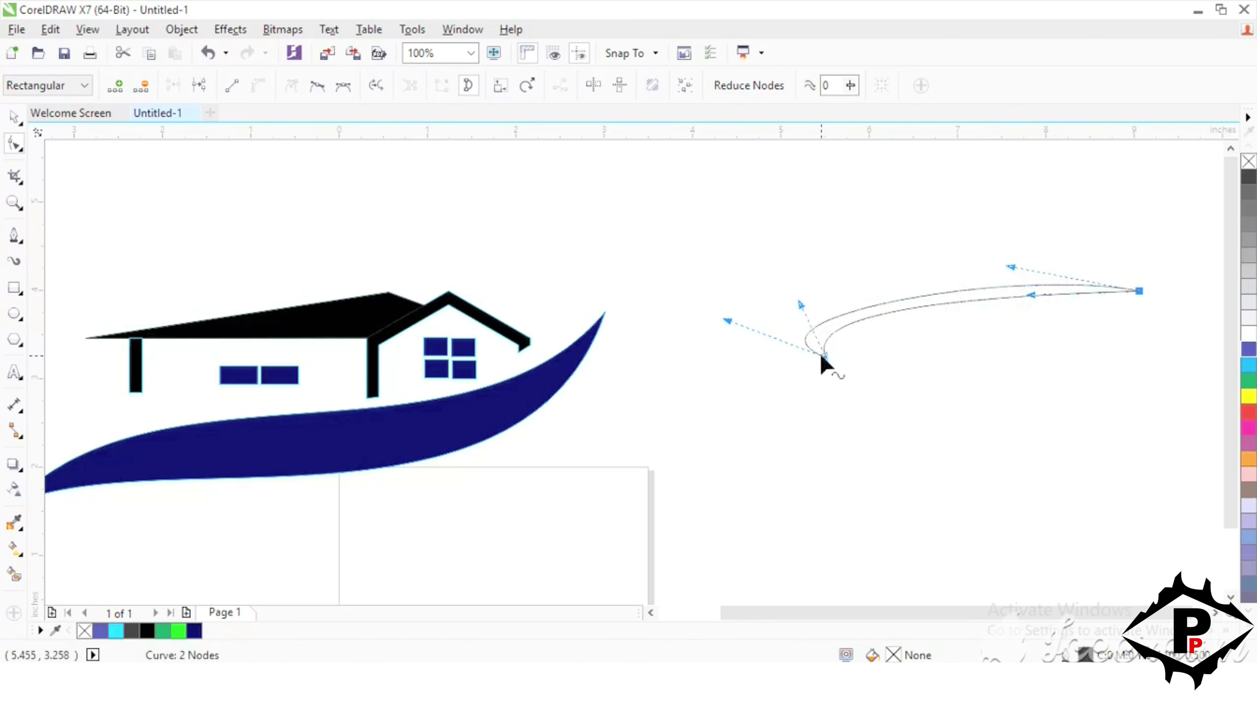
Move the swoosh's lower-left node slightly down and right, and extend its two handles leftward to form a hooked end
{"action": "mouse_move", "coordinate": [834, 366]}
{"action": "left_mouse_down"}
{"action": "mouse_move", "coordinate": [862, 368]}
{"action": "mouse_move", "coordinate": [830, 364]}
{"action": "mouse_move", "coordinate": [840, 378]}
{"action": "left_mouse_up"}
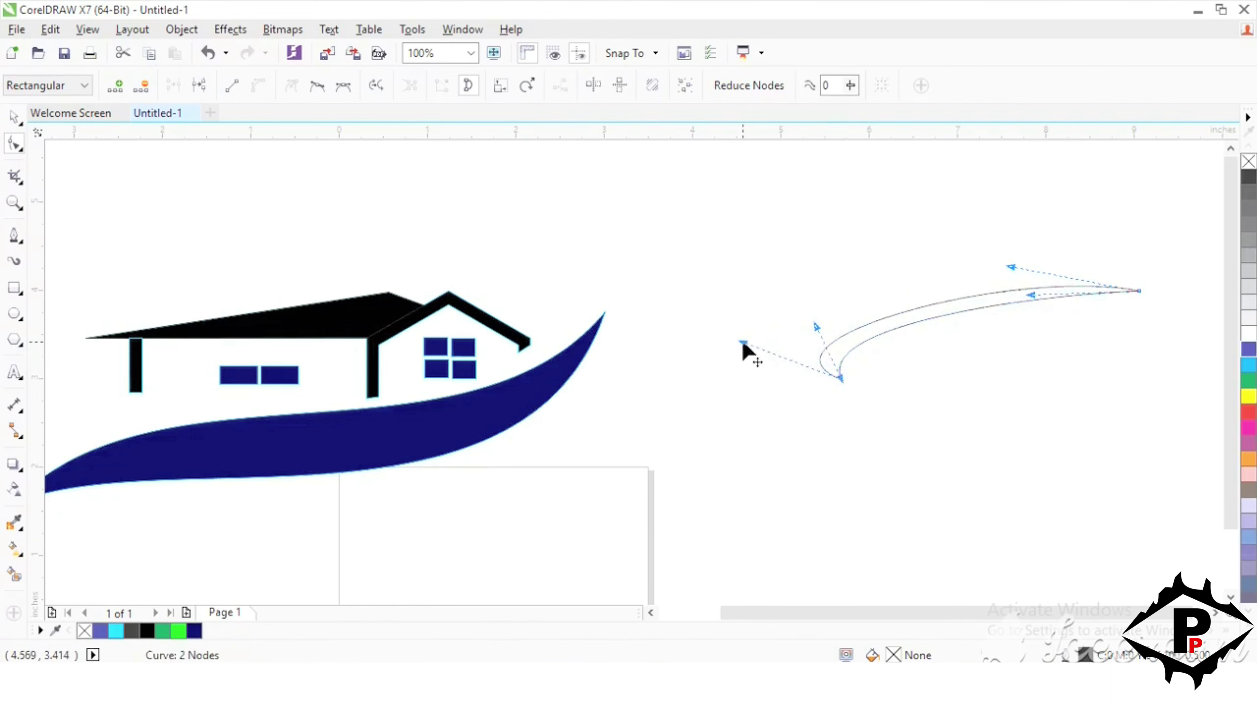
{"action": "left_click_drag", "start_coordinate": [744, 344], "coordinate": [655, 372]}
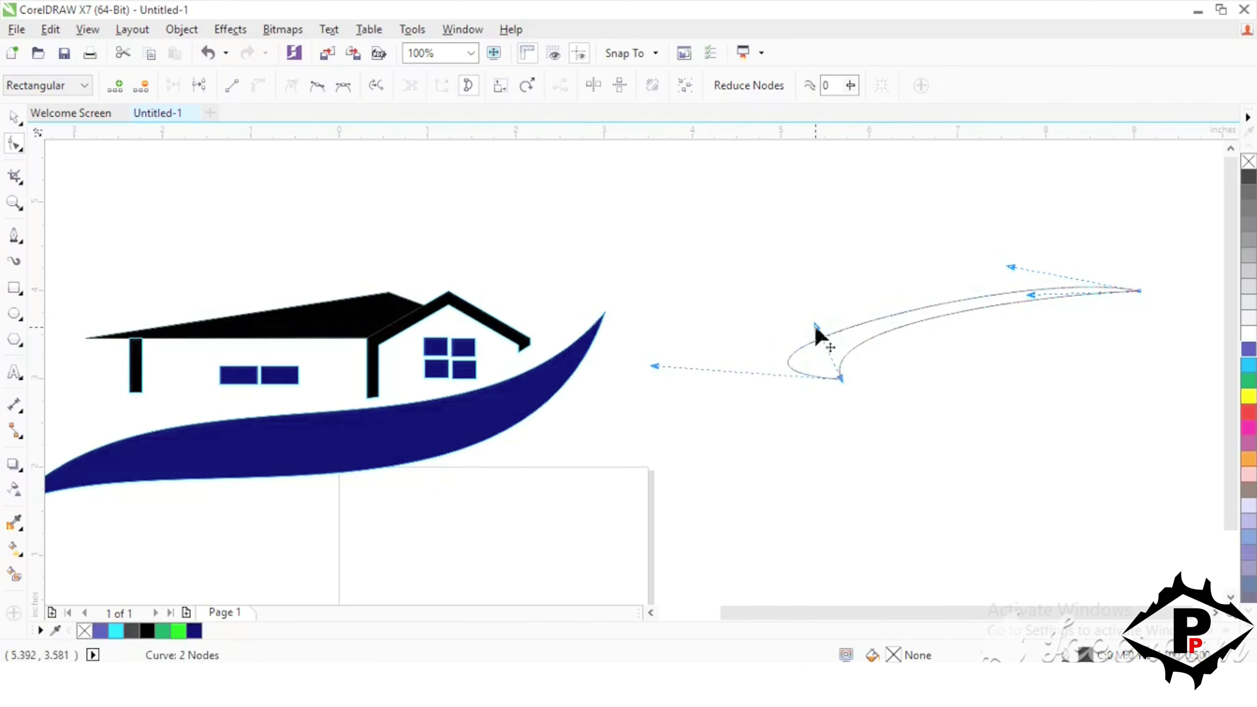
{"action": "left_click_drag", "start_coordinate": [817, 329], "coordinate": [752, 326]}
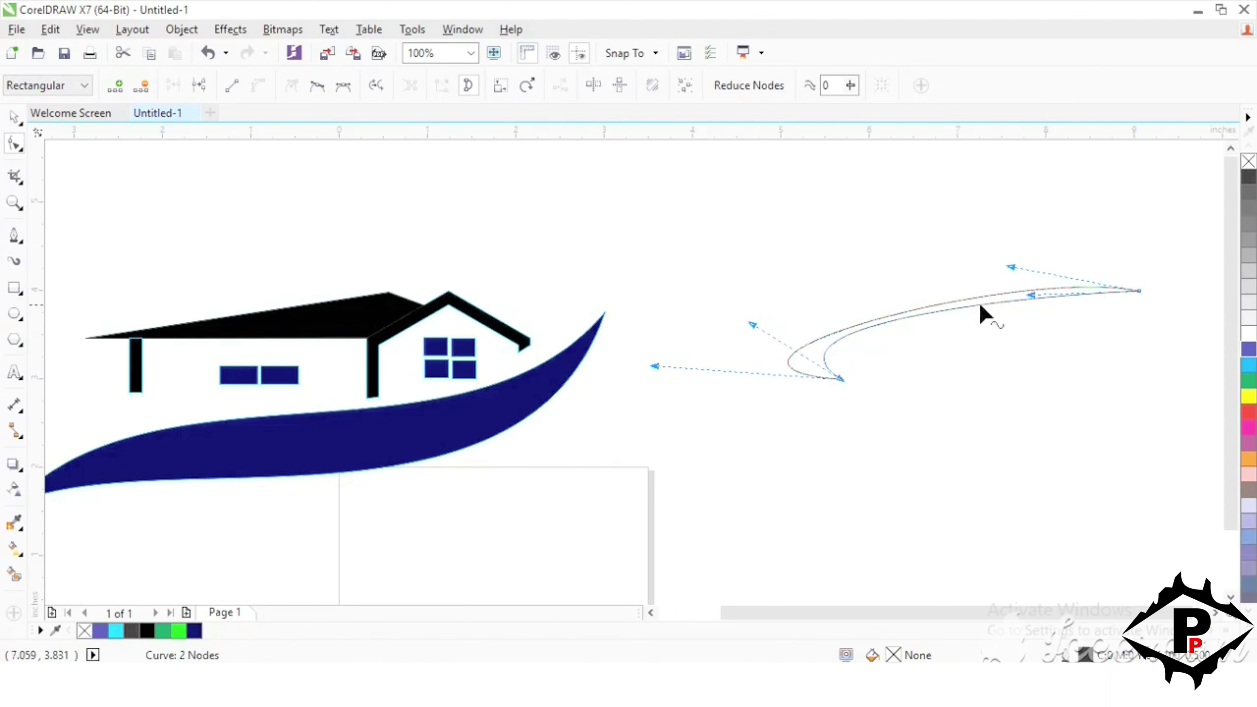
Lengthen both handles of the swoosh's right-hand node to thicken the arc, giving a shape about 4.16 in wide and 1.24 in high
{"action": "left_click", "coordinate": [1011, 274]}
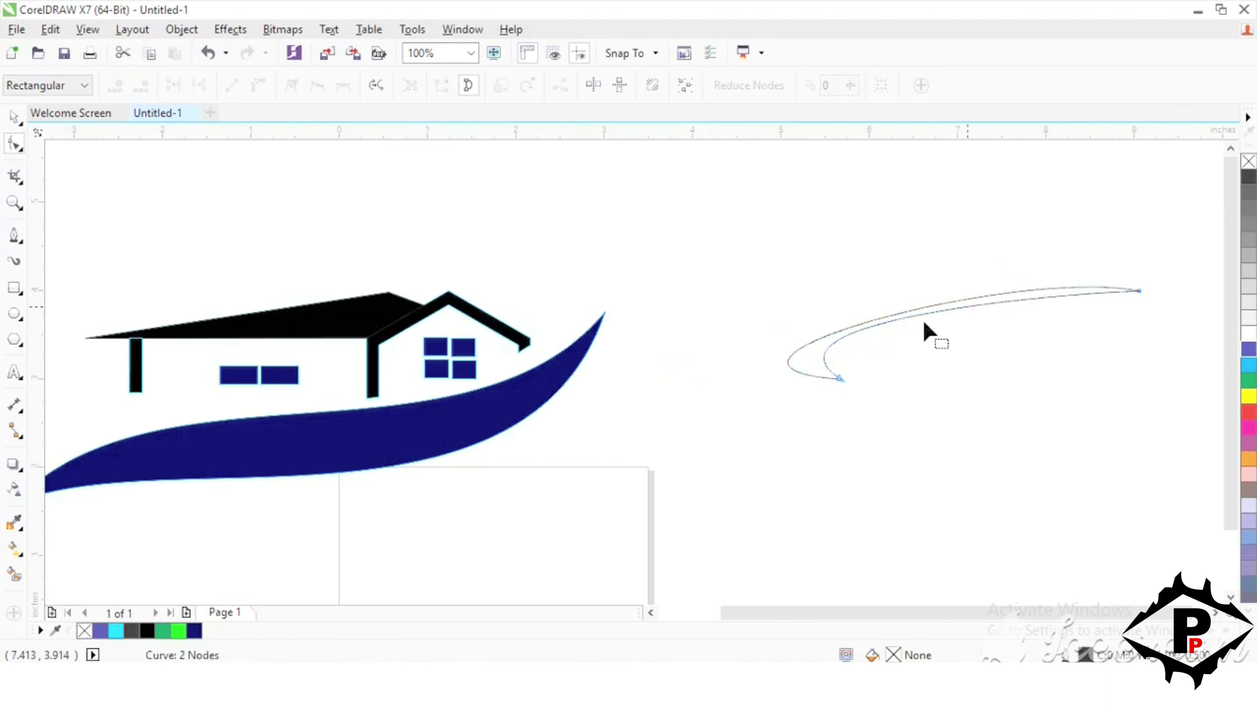
{"action": "left_click", "coordinate": [841, 380]}
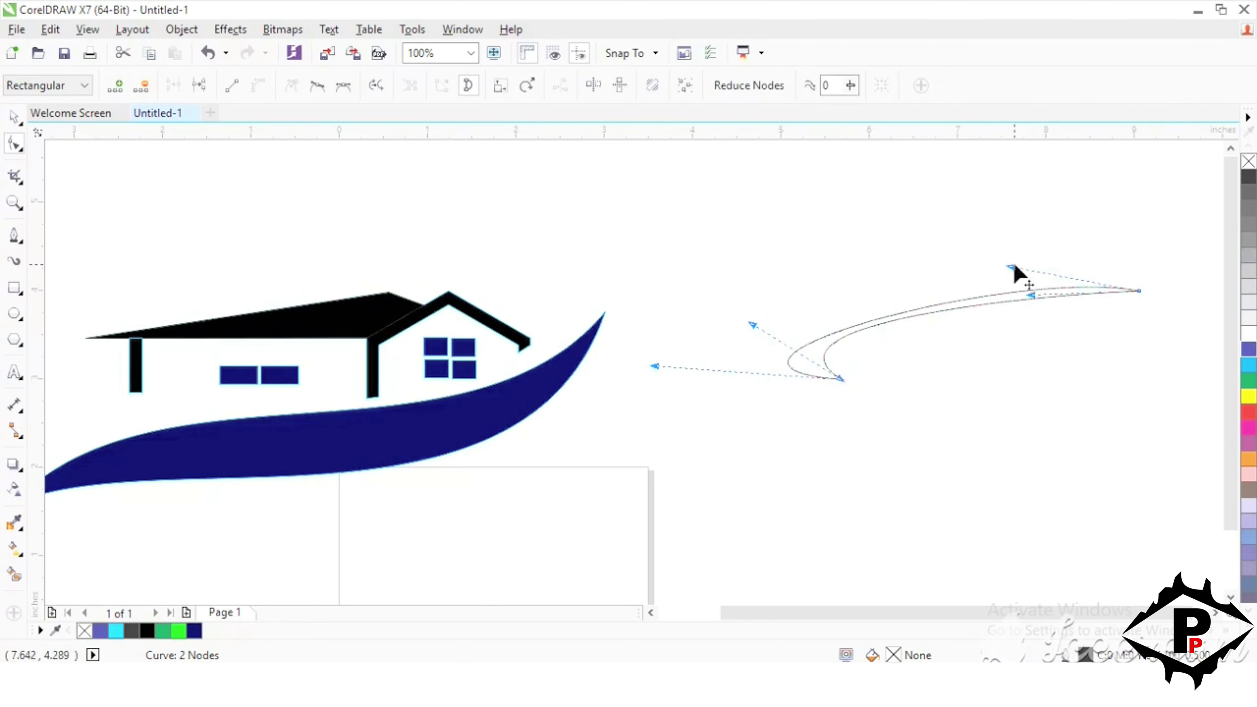
{"action": "left_click_drag", "start_coordinate": [1012, 270], "coordinate": [879, 218]}
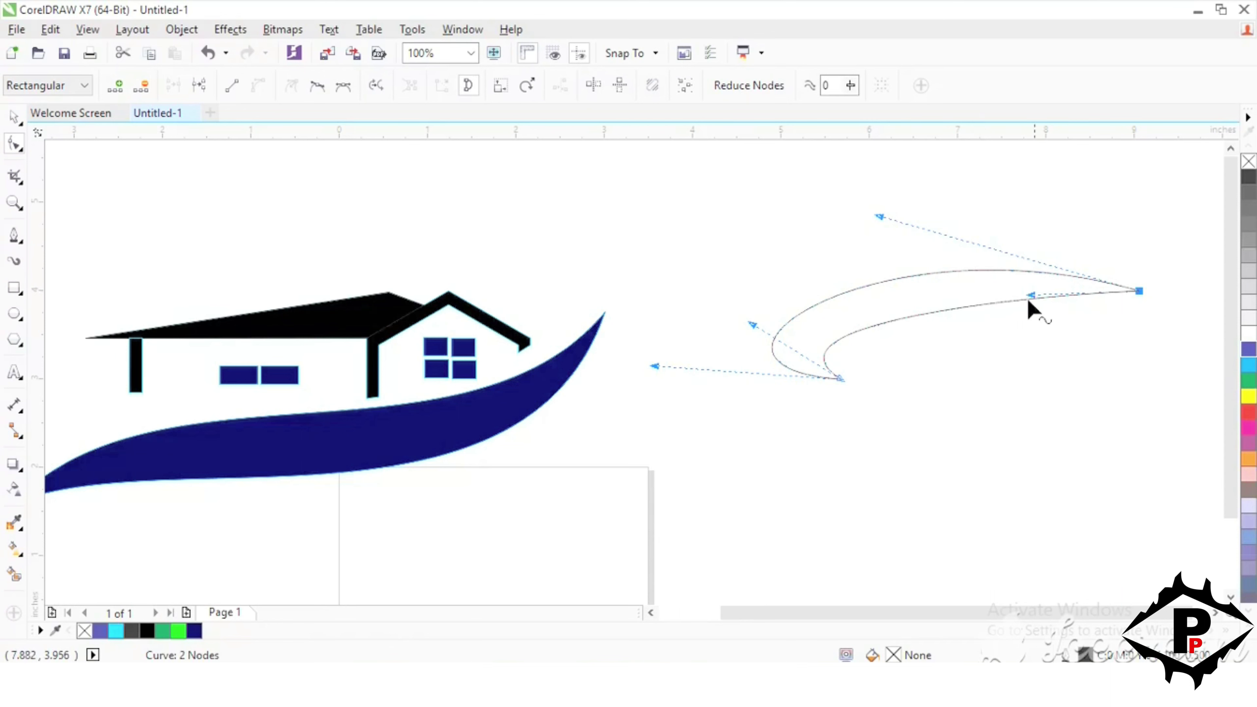
{"action": "left_click", "coordinate": [1018, 301]}
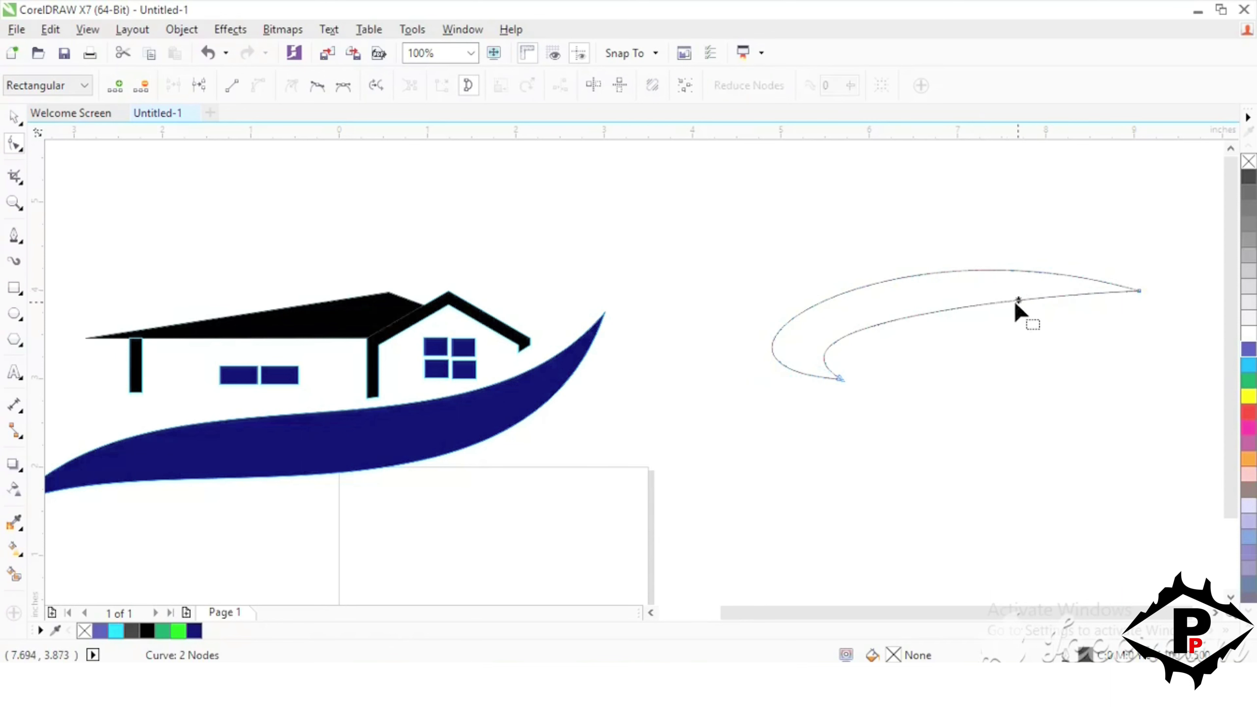
{"action": "left_click", "coordinate": [1139, 291]}
{"action": "left_click_drag", "start_coordinate": [1024, 293], "coordinate": [867, 295]}
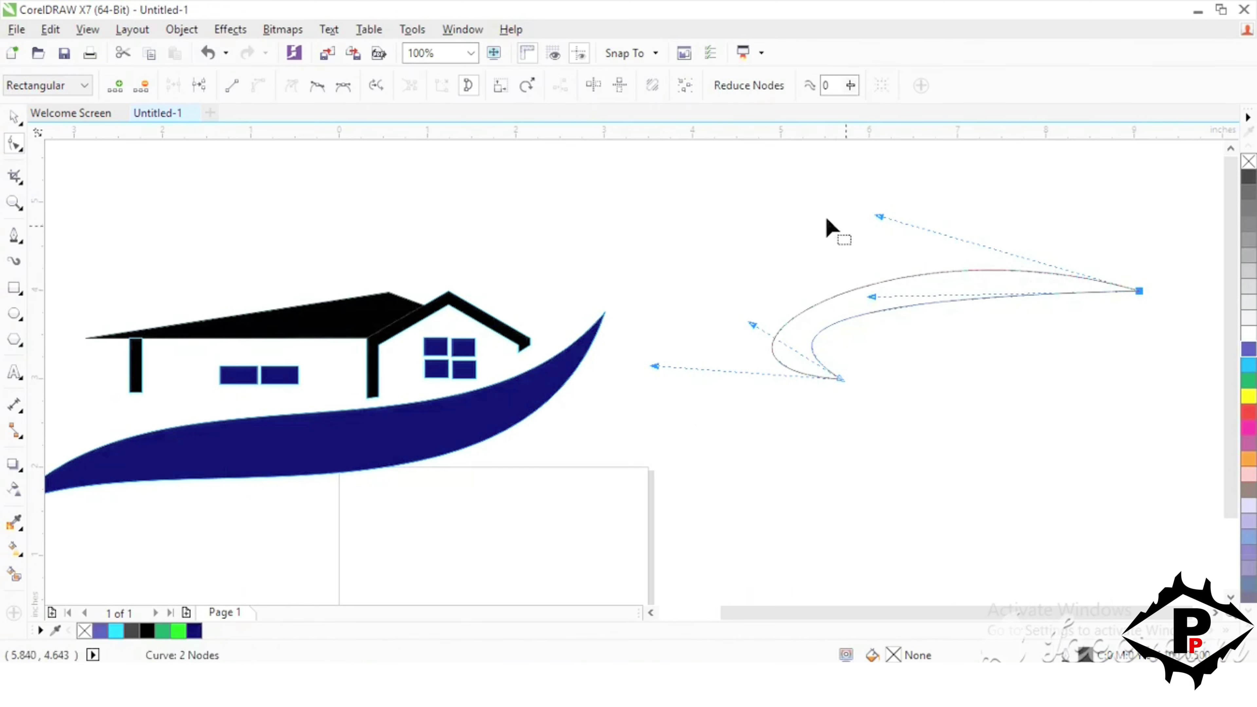
{"action": "left_click", "coordinate": [825, 219]}
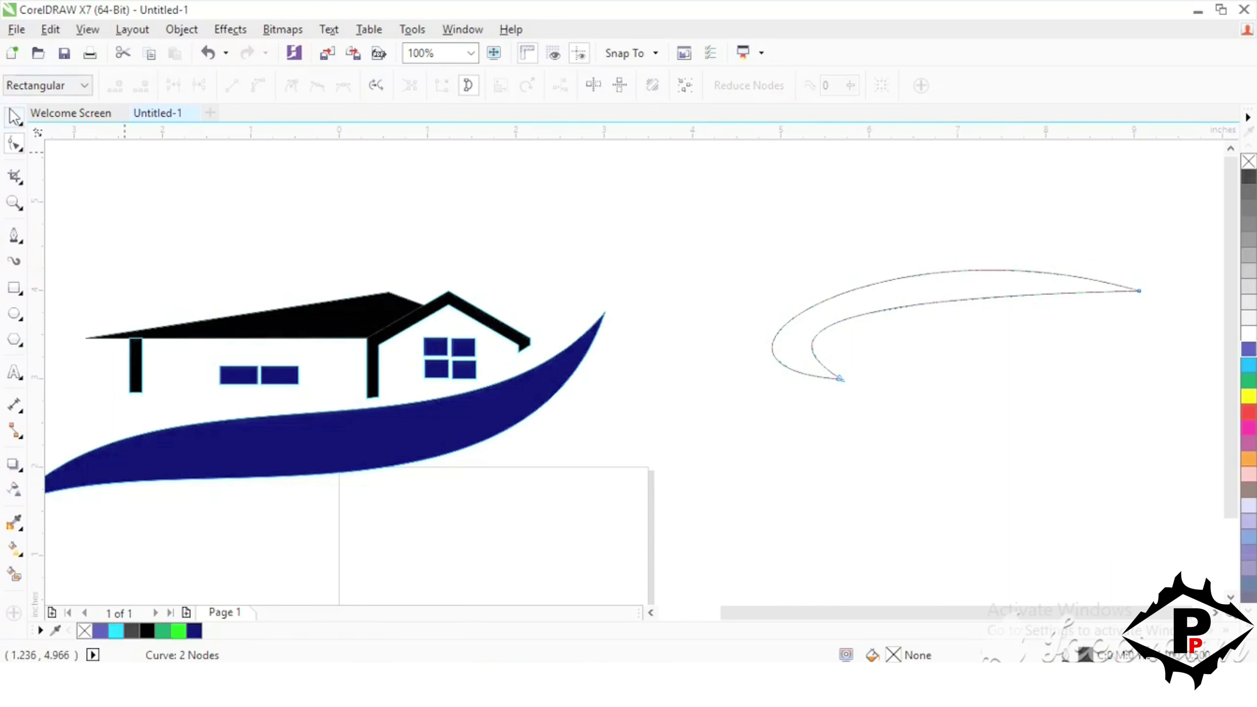
Smart-fill the interior of the swoosh with dark blue (R:0 G:0 B:102) and a 0.5 pt cyan outline
{"action": "key", "text": "space"}
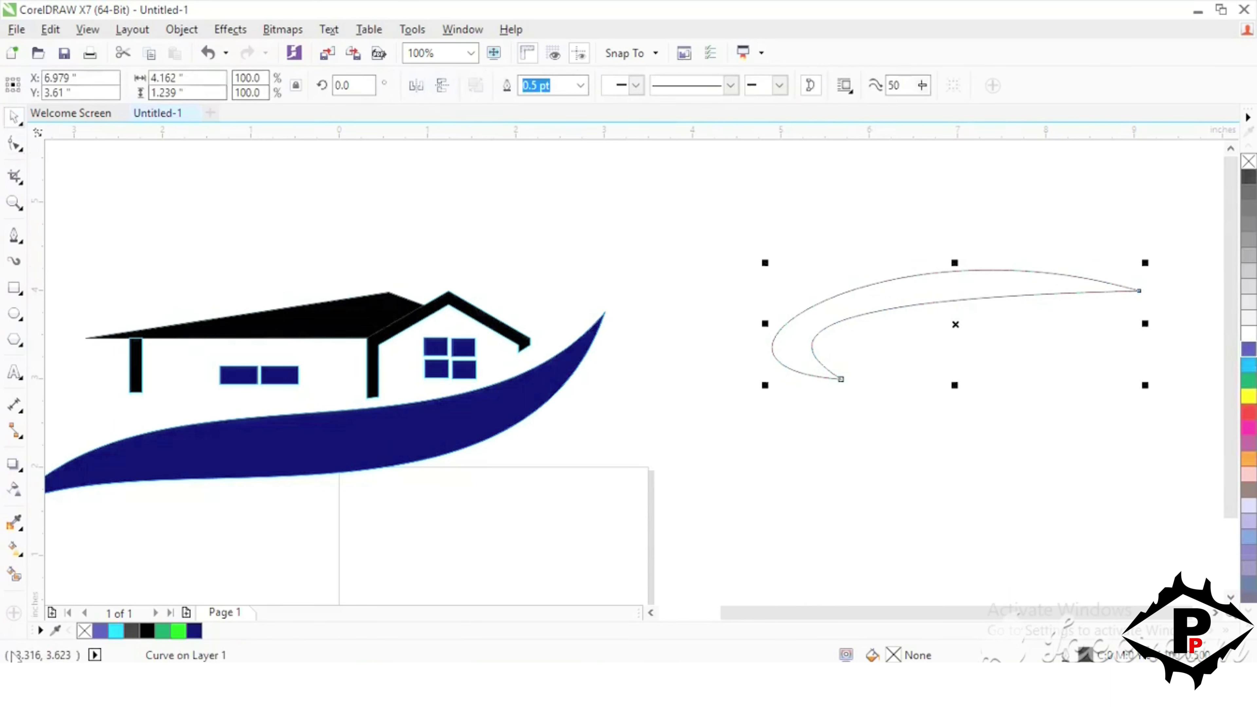
{"action": "left_click", "coordinate": [14, 574]}
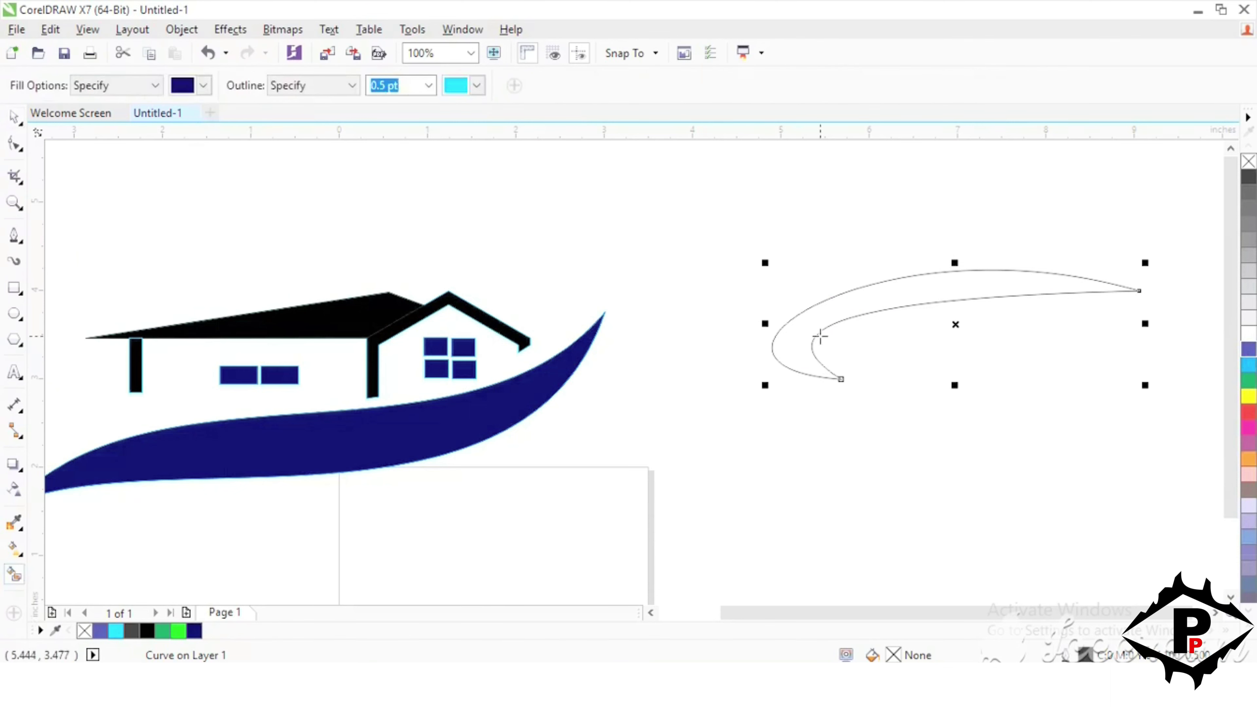
{"action": "left_click", "coordinate": [828, 312]}
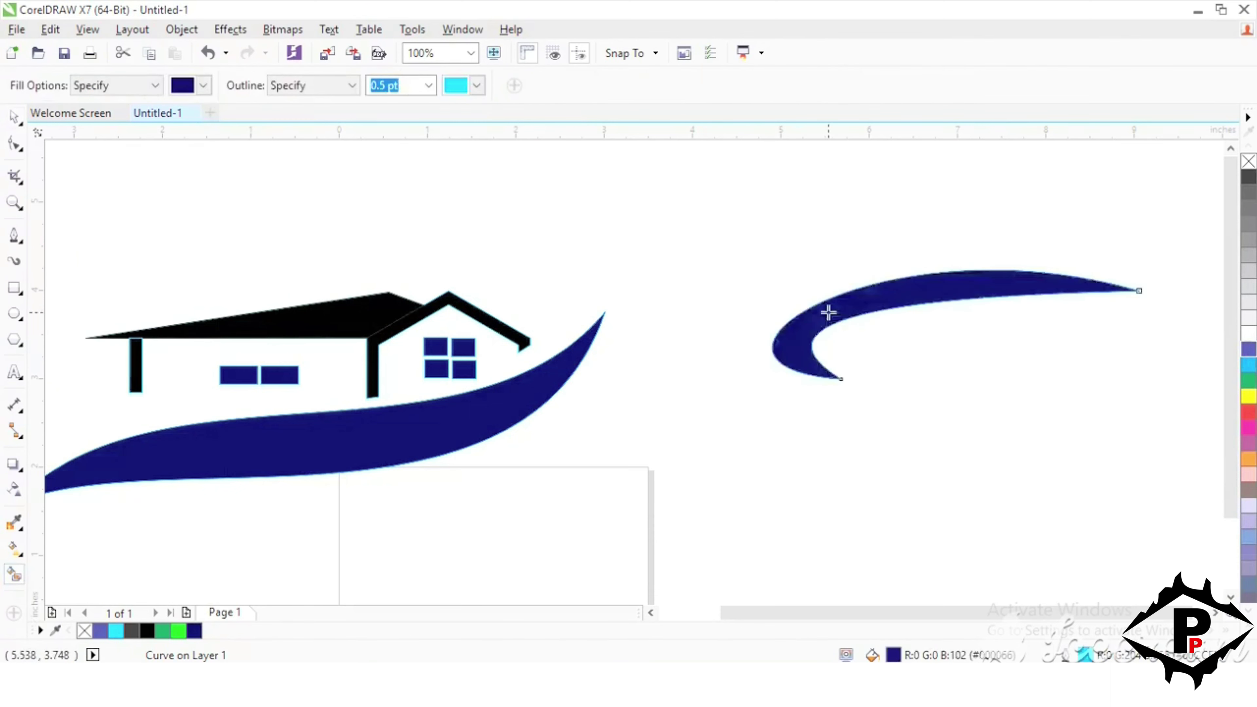
{"action": "left_click", "coordinate": [15, 117]}
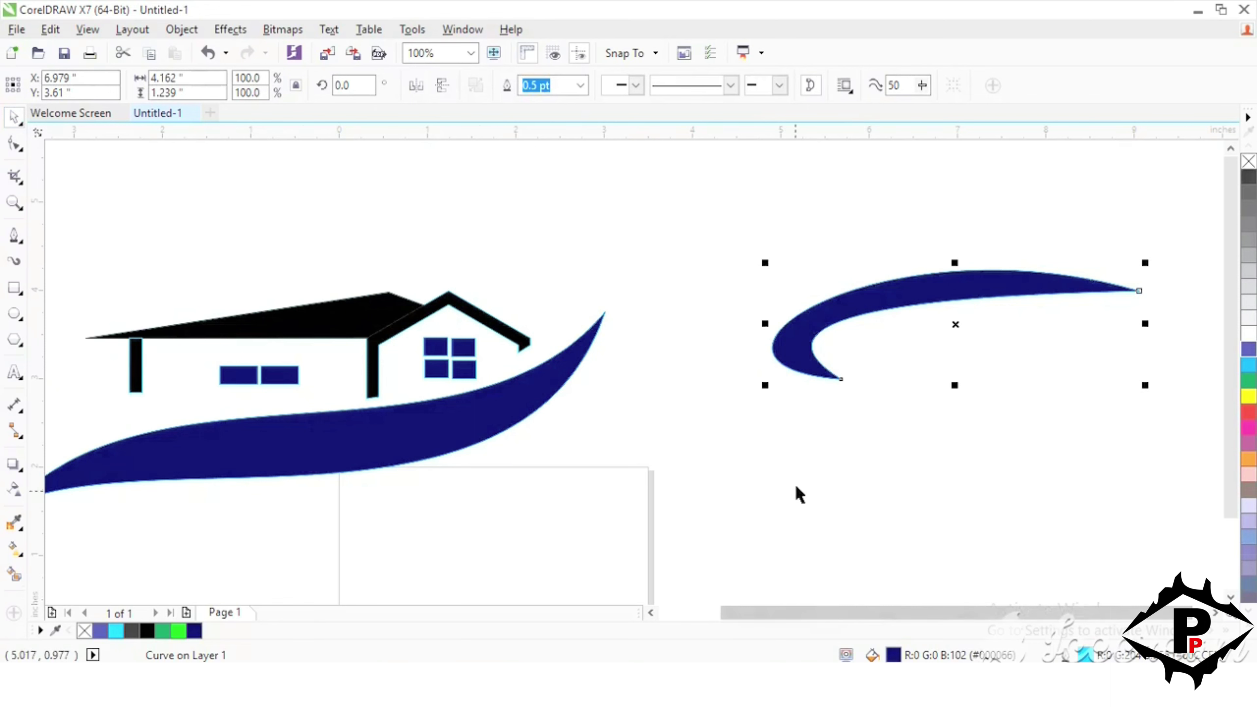
Move the filled swoosh beneath the left half of the wave and delete the unfilled swoosh outline left behind
{"action": "scroll", "coordinate": [798, 494], "scroll_direction": "down", "scroll_amount": 1}
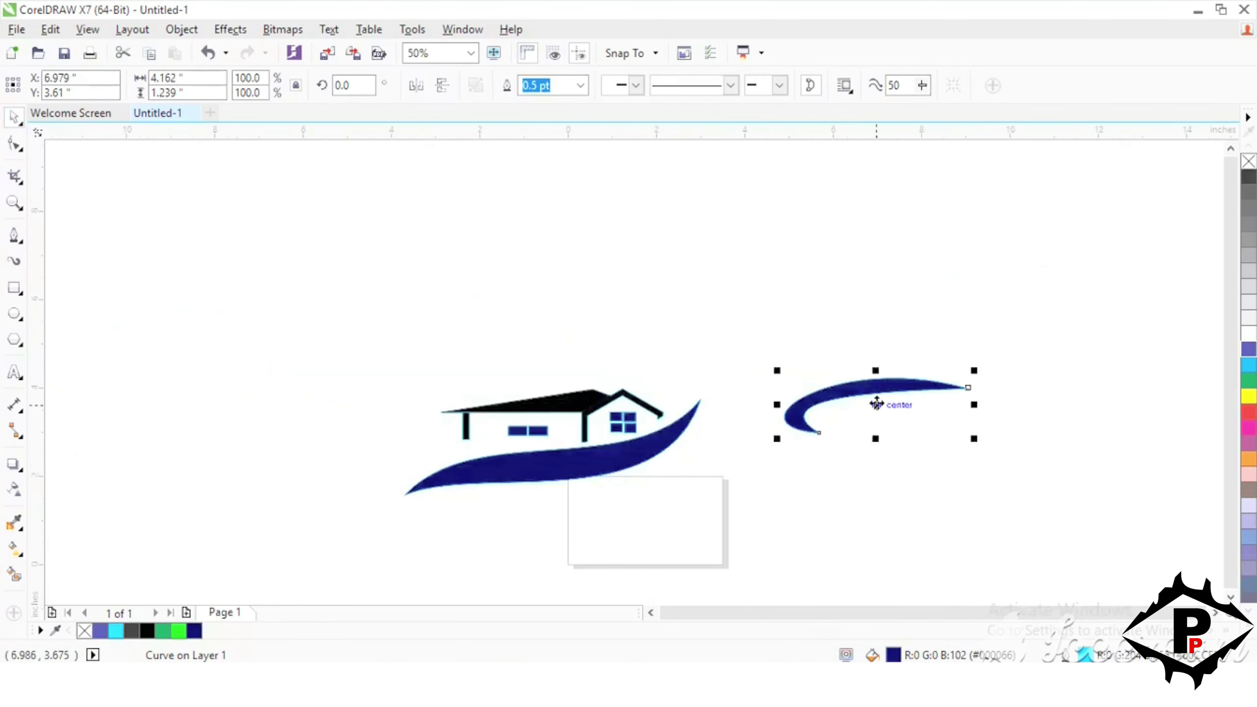
{"action": "left_click_drag", "start_coordinate": [876, 404], "coordinate": [503, 523]}
{"action": "left_click", "coordinate": [648, 519]}
{"action": "left_click_drag", "start_coordinate": [238, 280], "coordinate": [786, 592]}
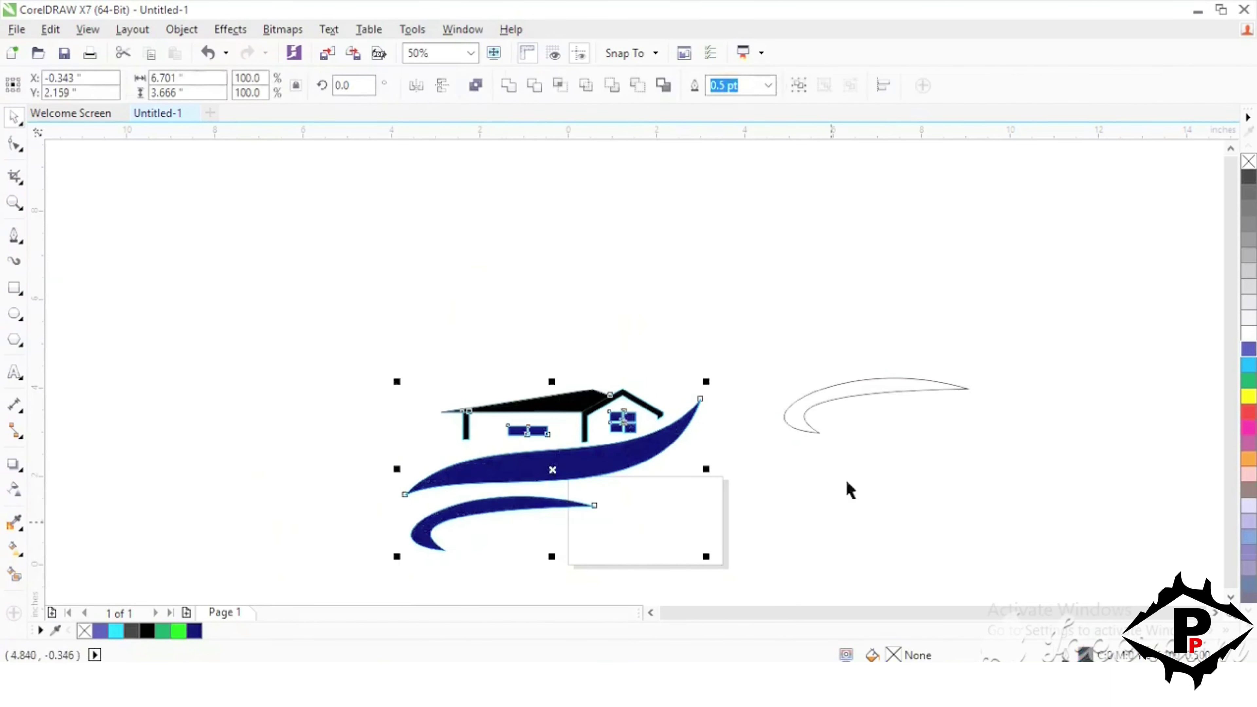
{"action": "left_click", "coordinate": [833, 388]}
{"action": "key", "text": "Delete"}
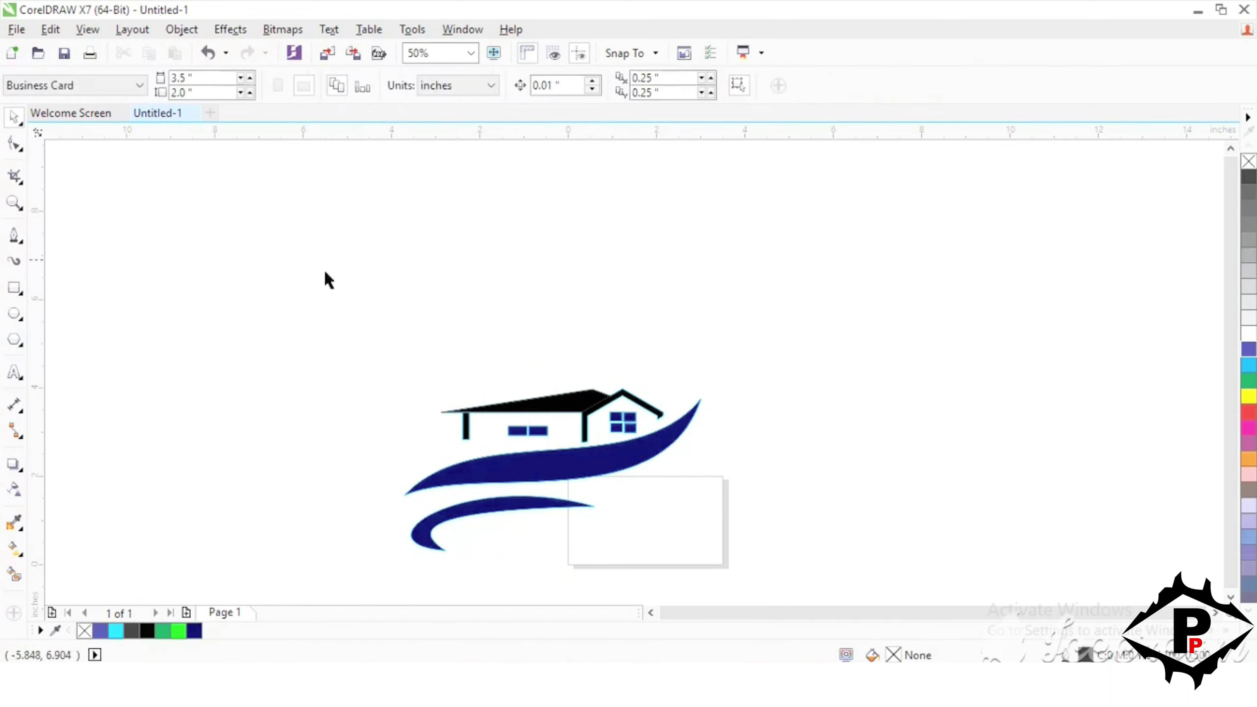
Group all the house, wave and swoosh objects into a single logo group
{"action": "left_click_drag", "start_coordinate": [310, 260], "coordinate": [815, 555]}
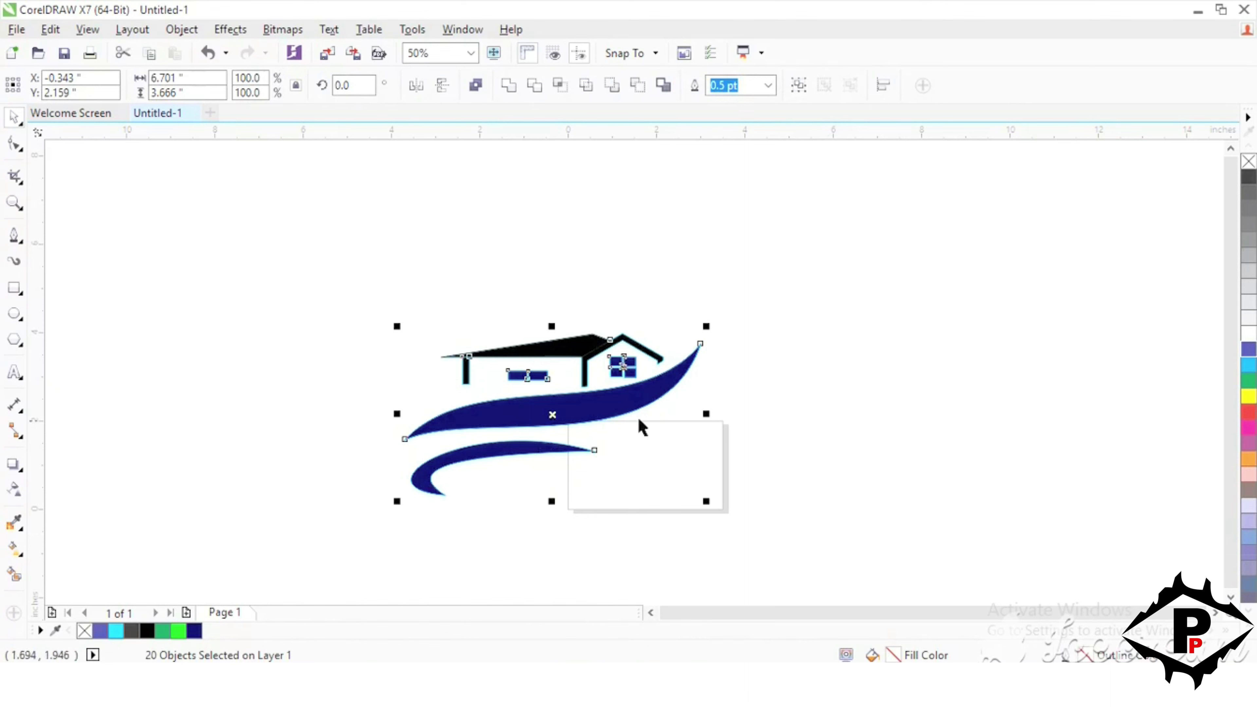
{"action": "right_click", "coordinate": [638, 405]}
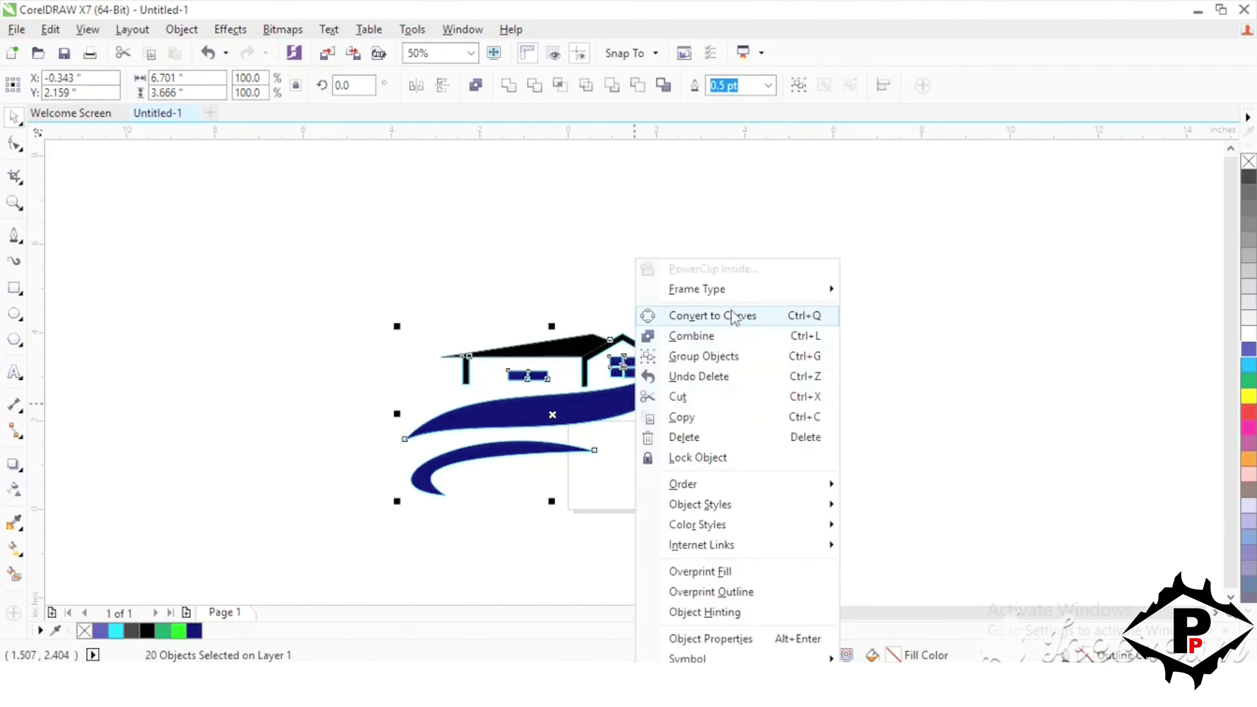
{"action": "left_click", "coordinate": [732, 358]}
{"action": "left_click", "coordinate": [732, 353]}
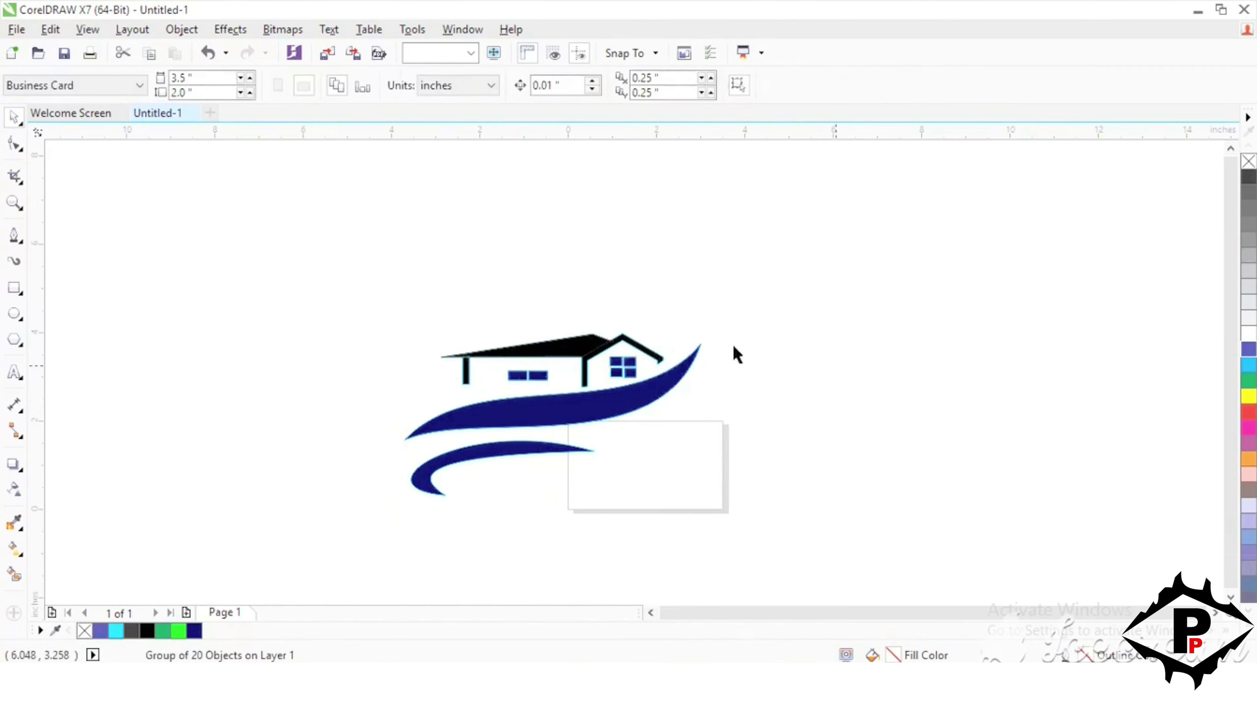
Remove the outline colour from the whole logo group and deselect it
{"action": "left_click_drag", "start_coordinate": [154, 274], "coordinate": [867, 575]}
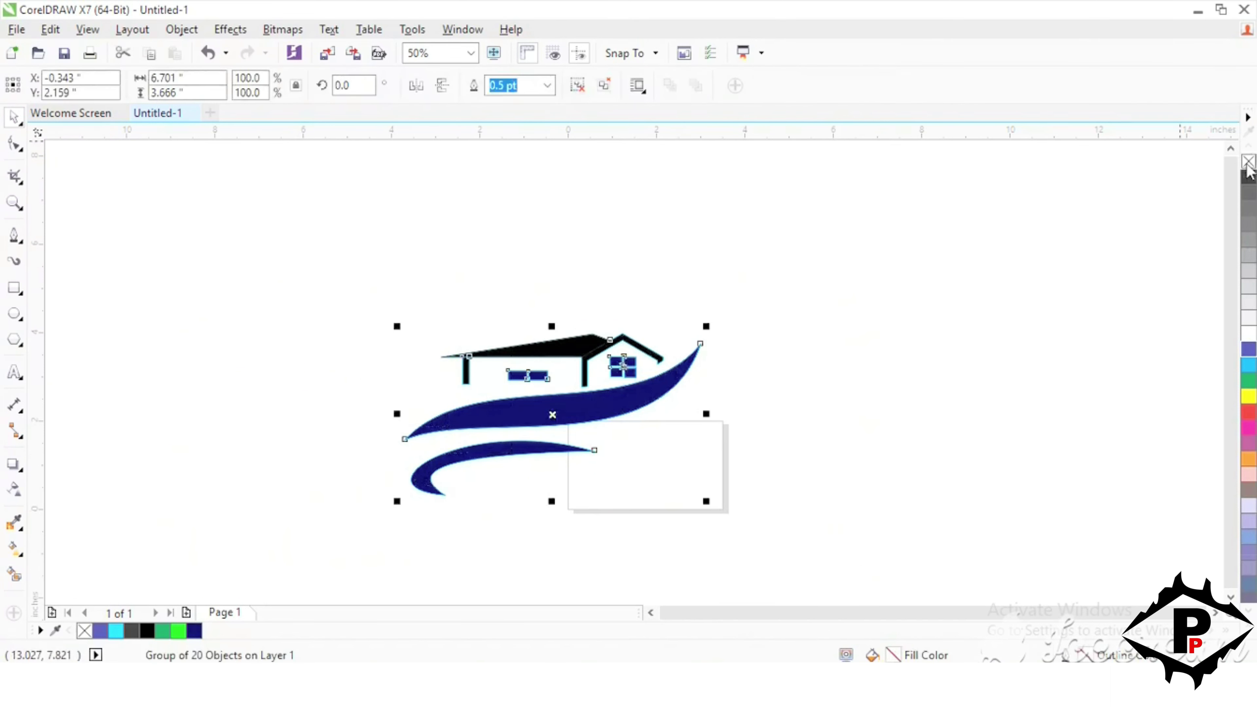
{"action": "right_click", "coordinate": [1247, 166]}
{"action": "left_click", "coordinate": [1038, 225]}
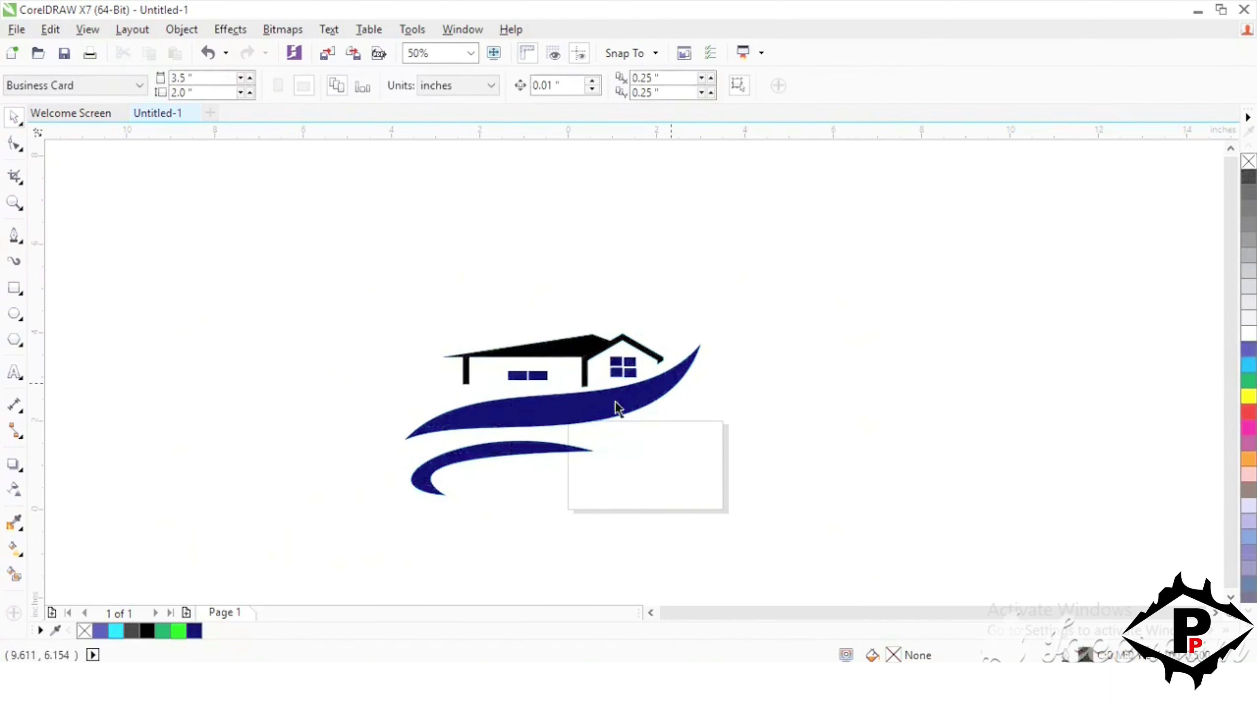